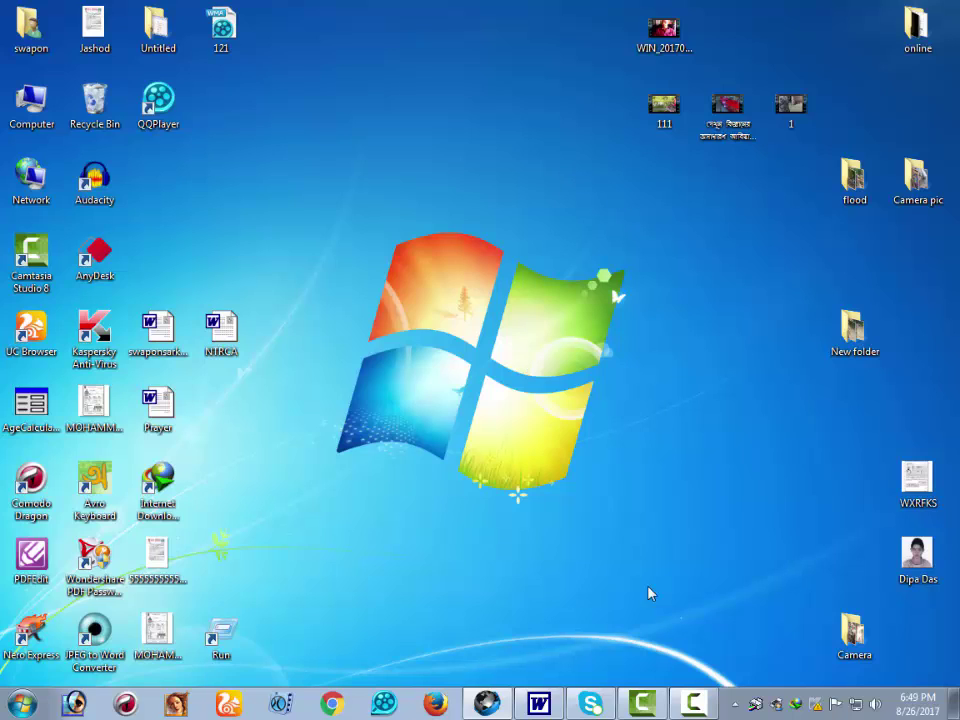
- Restore the Cyberfox window from the taskbar, showing the Google Accounts sign-in page
click(487, 704)
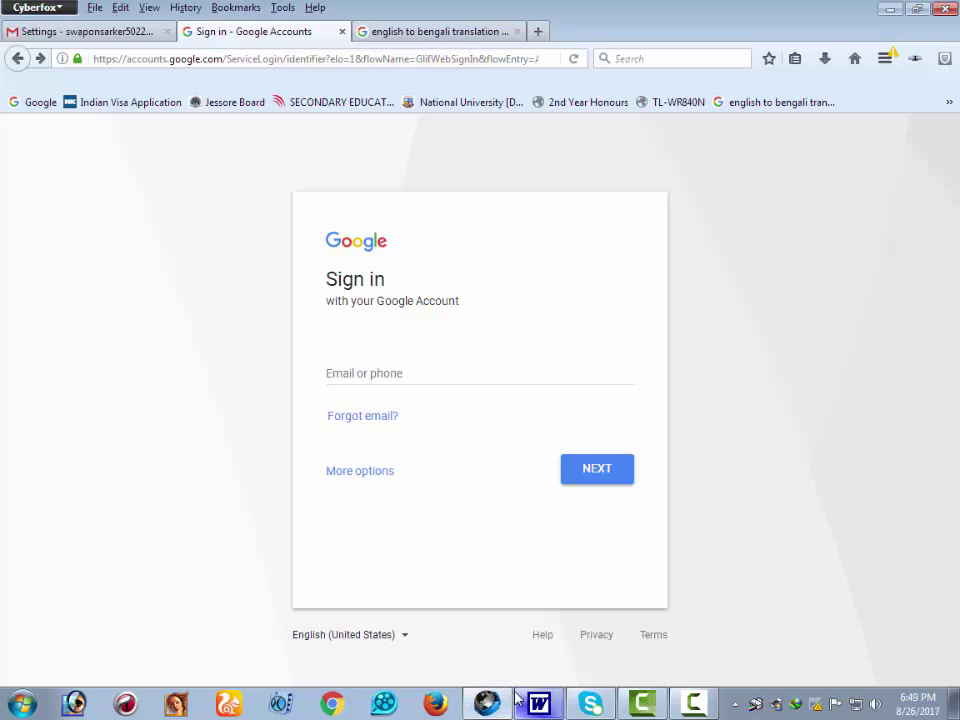
- Close the Google sign-in, Gmail settings and translation tabs, leaving one blank tab
click(342, 31)
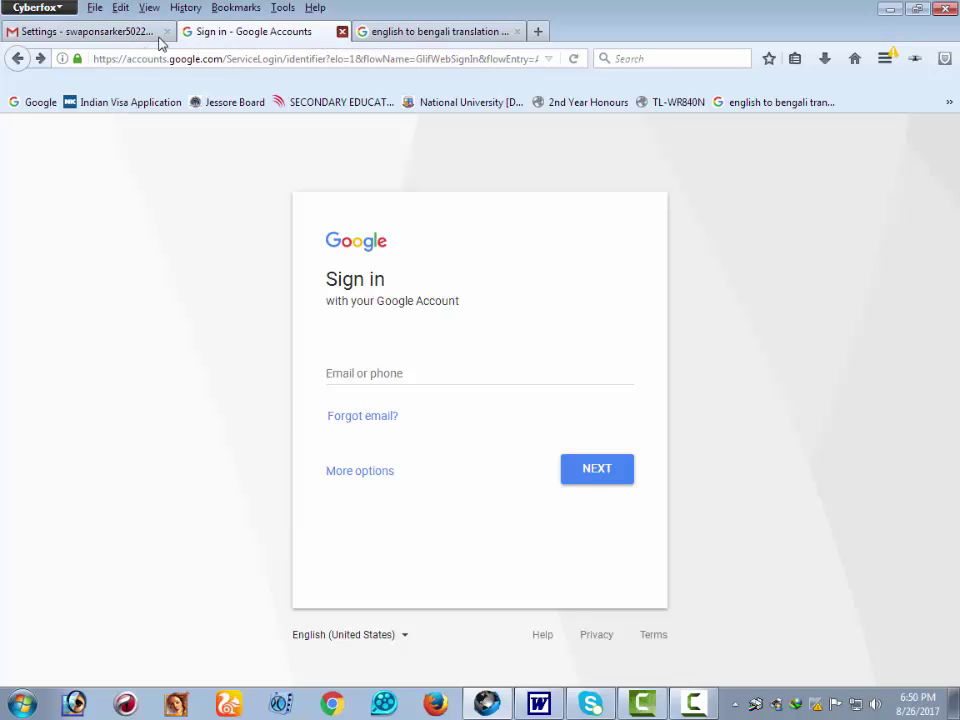
click(103, 33)
click(166, 32)
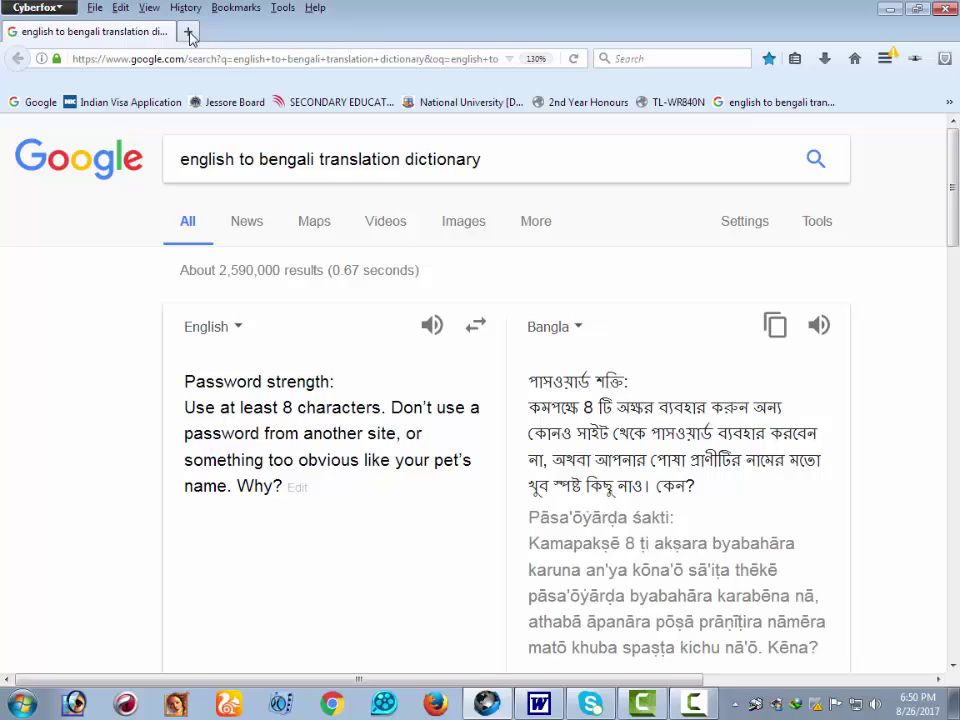
click(190, 33)
click(166, 33)
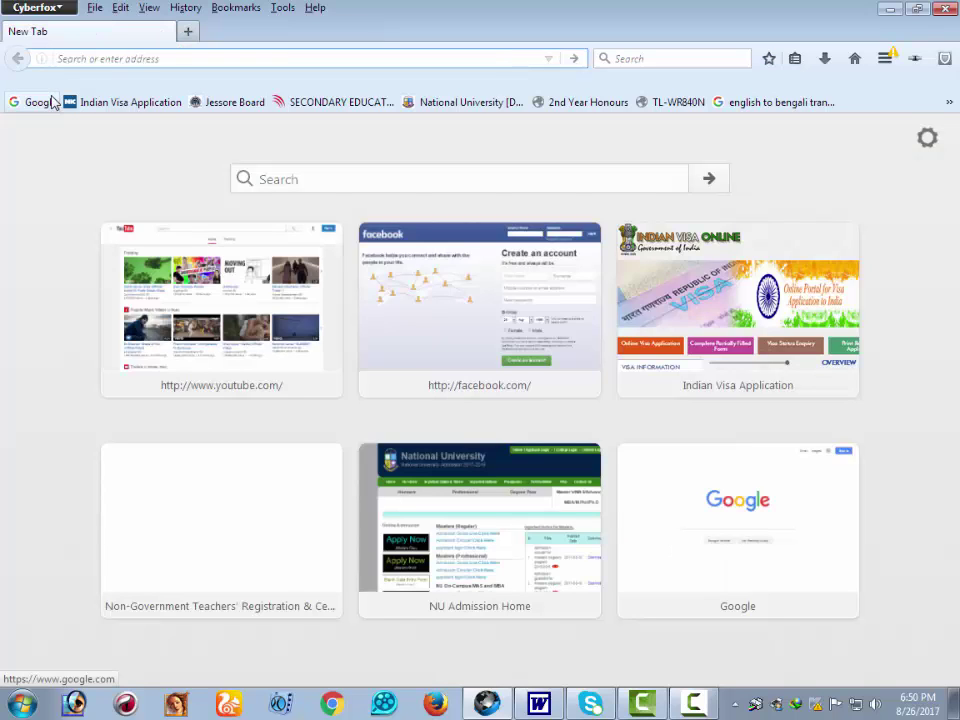
click(110, 58)
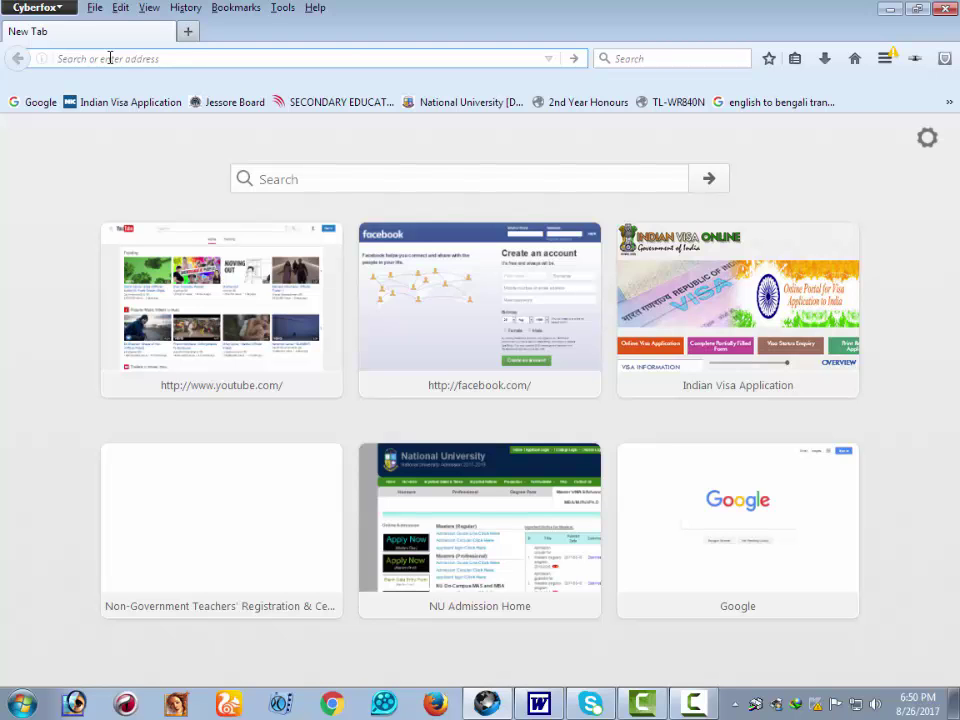
text(www)
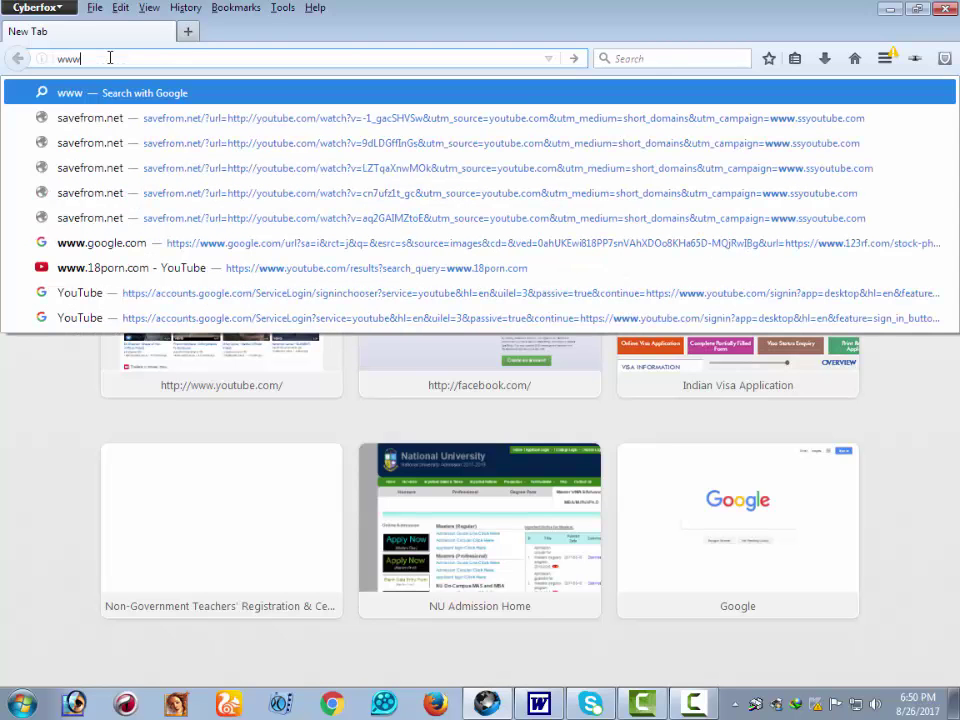
text(.gma)
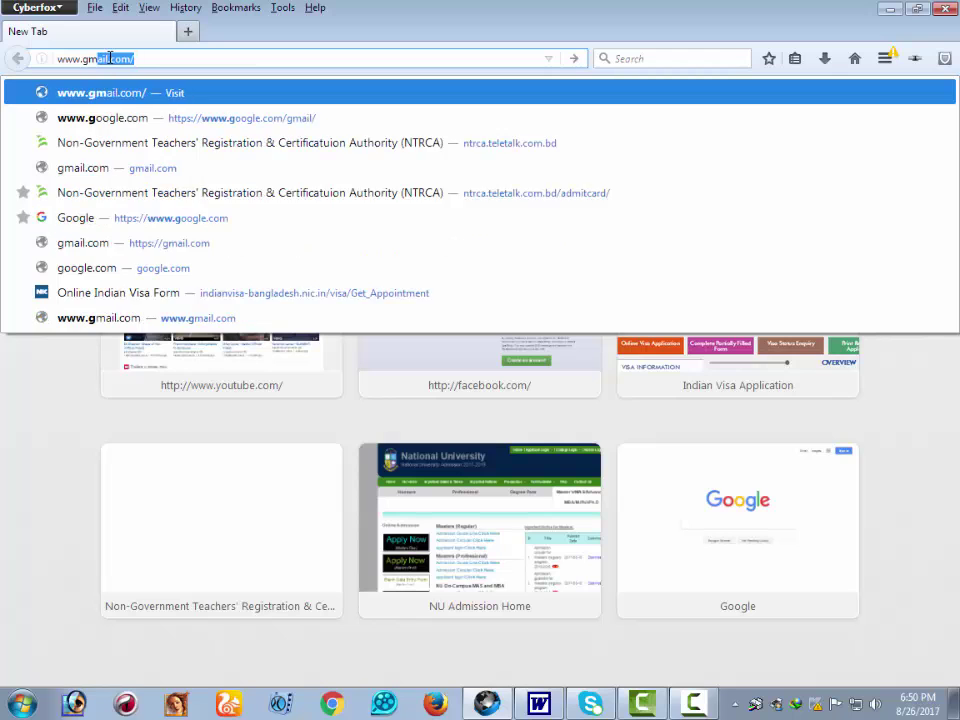
text(il.com)
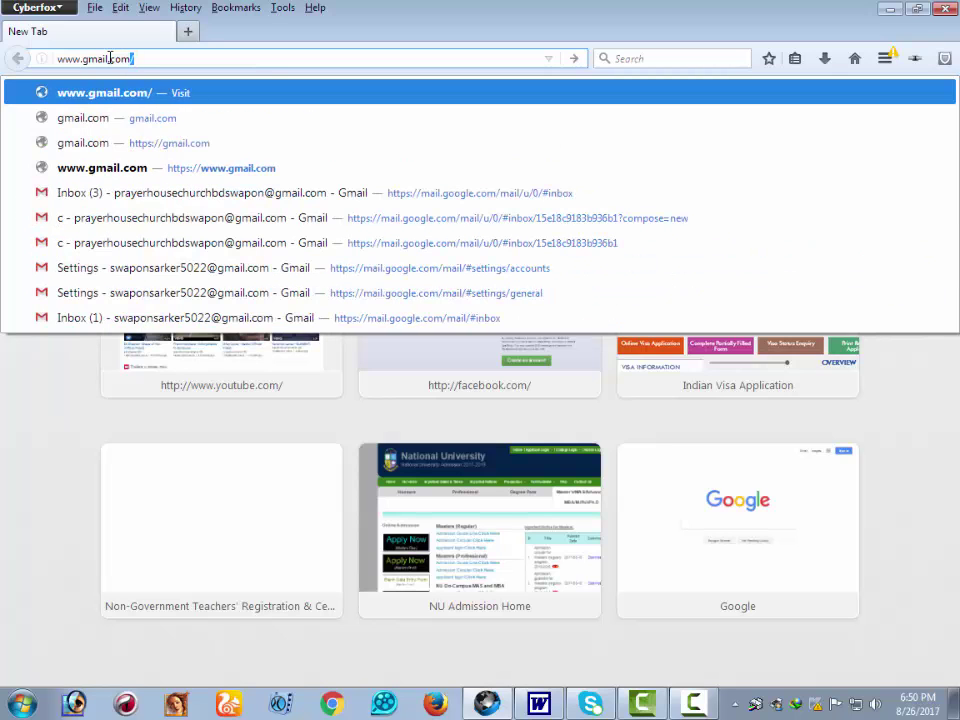
key(Return)
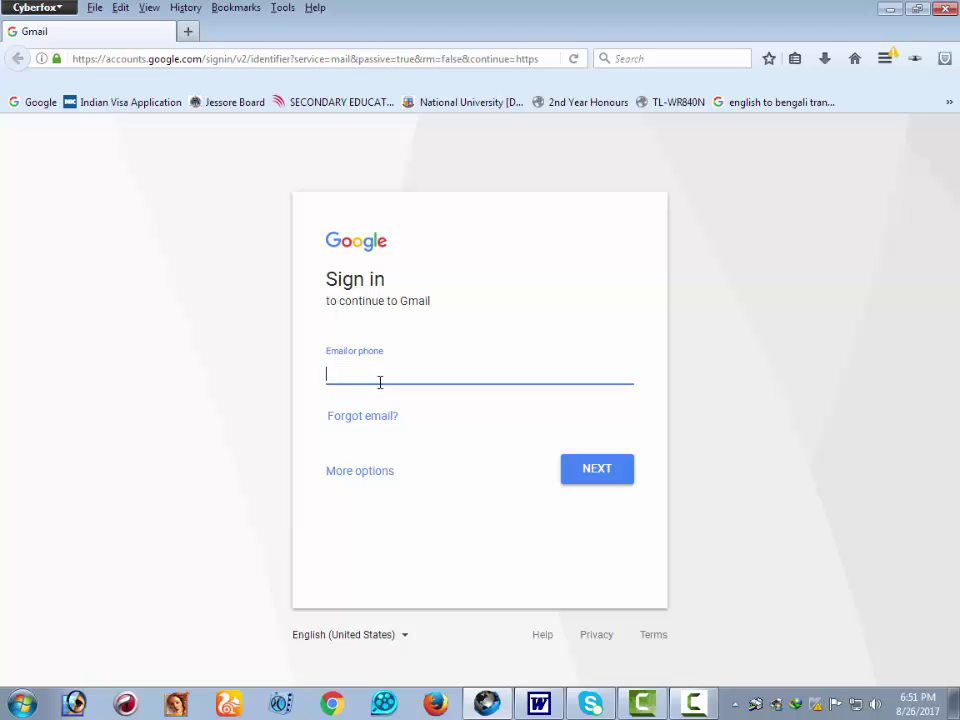
- Copy the account e-mail address from the Word notes document and return to Cyberfox
text(f)
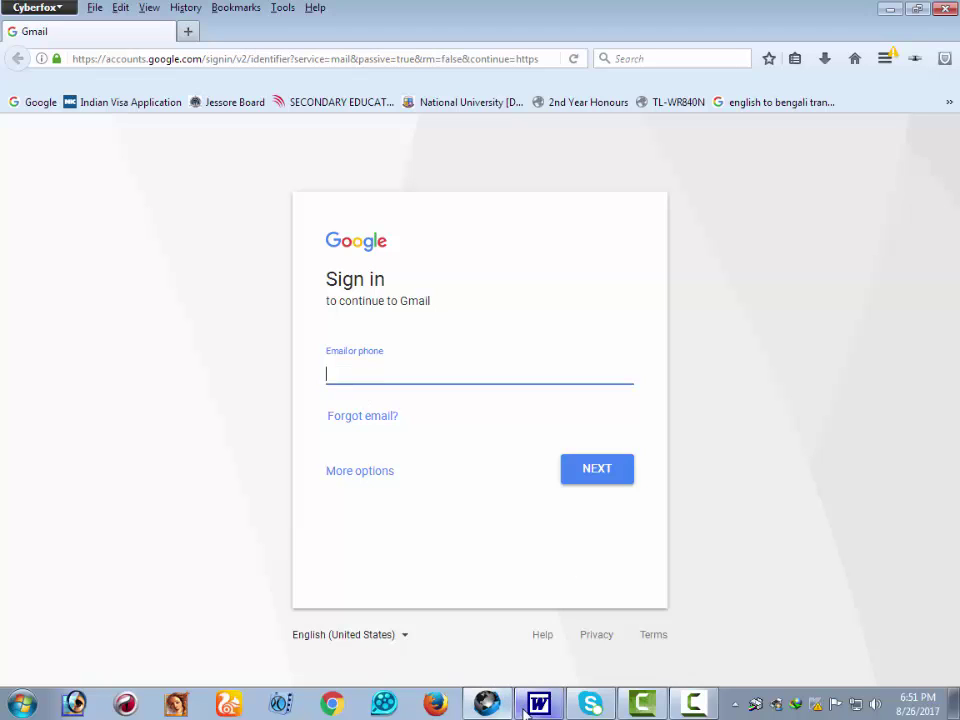
click(539, 703)
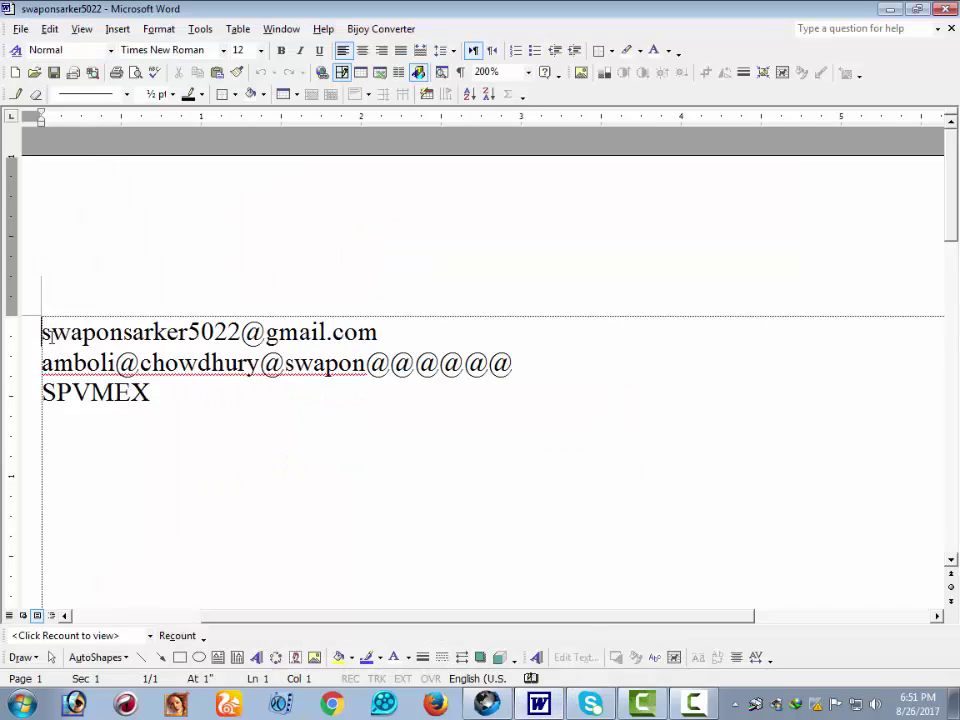
drag(41, 332, 385, 323)
key(ctrl+c)
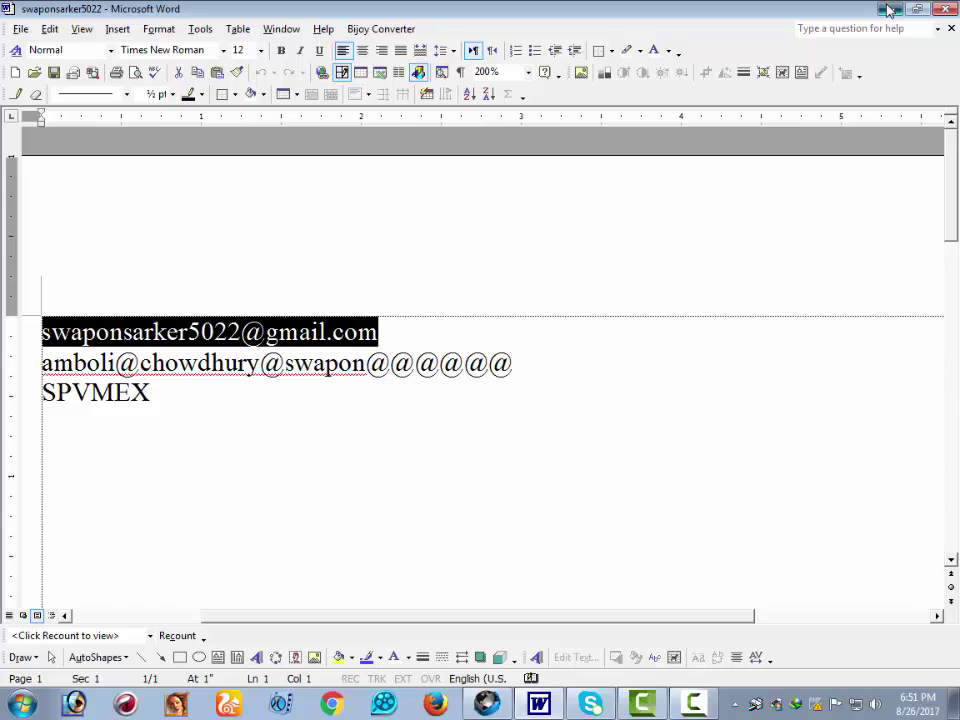
key(alt+Tab)
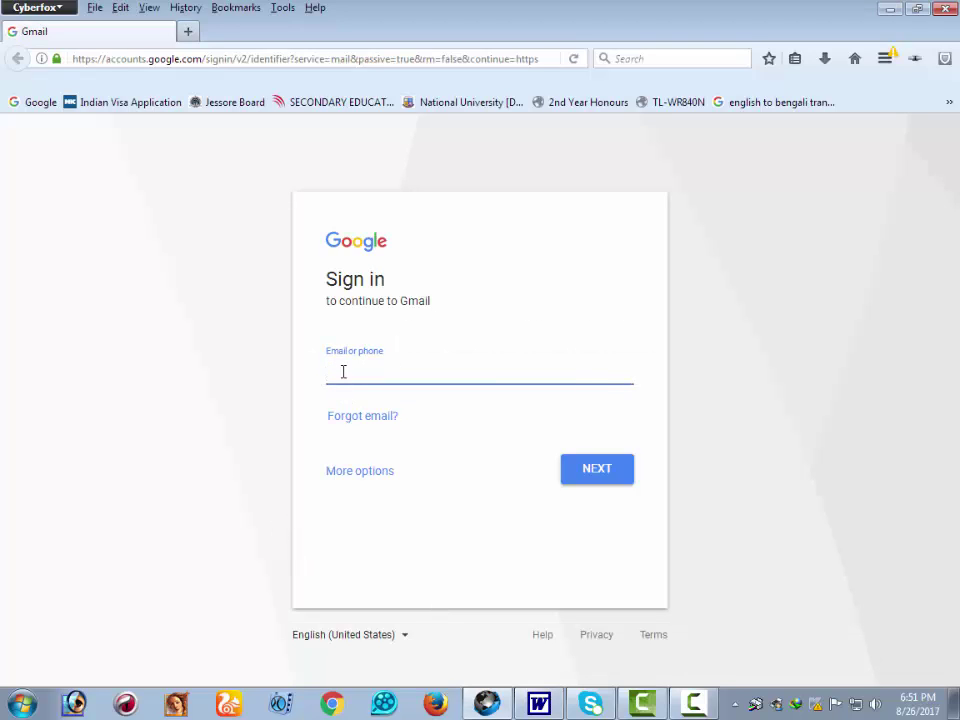
- Paste the account e-mail into the sign-in field, continue, and zoom the password page in
key(ctrl+v)
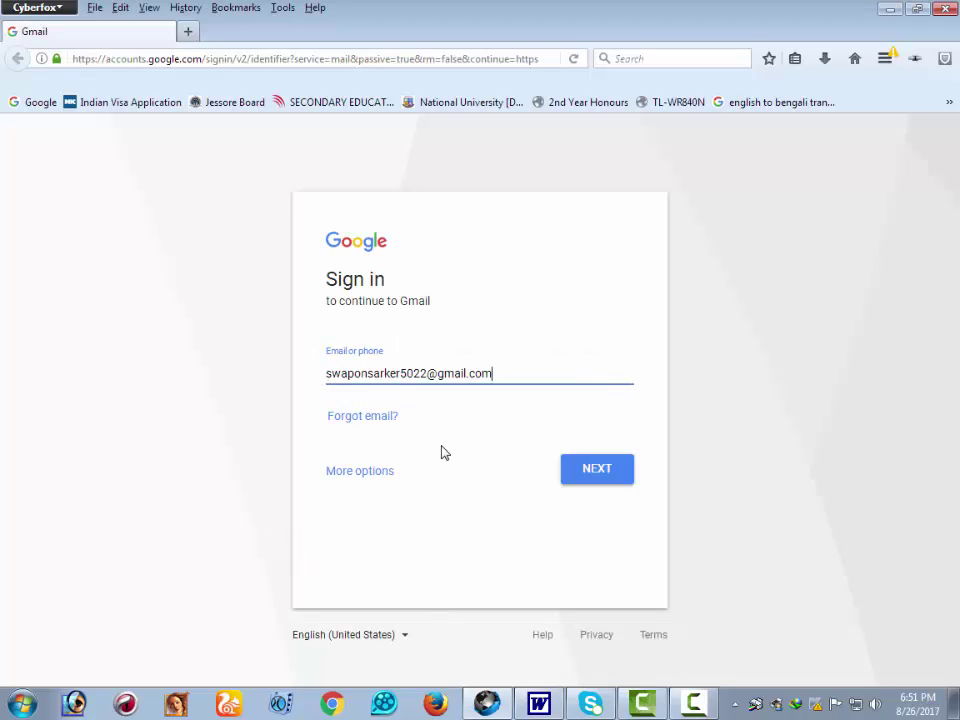
click(601, 474)
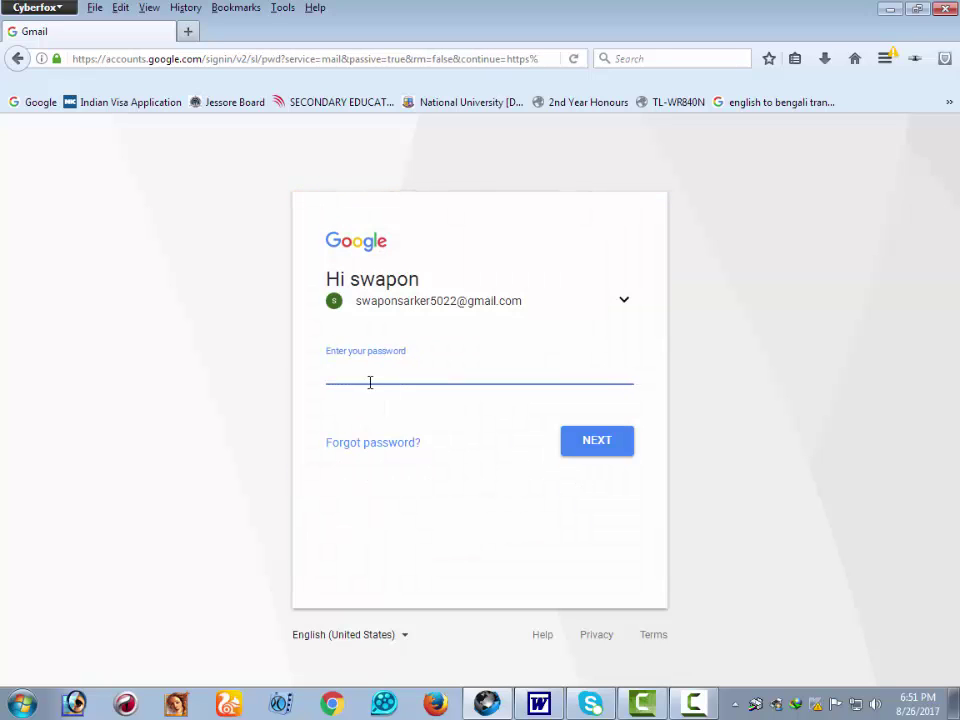
key(ctrl+plus)
key(ctrl+plus)
key(ctrl+plus)
key(ctrl+plus)
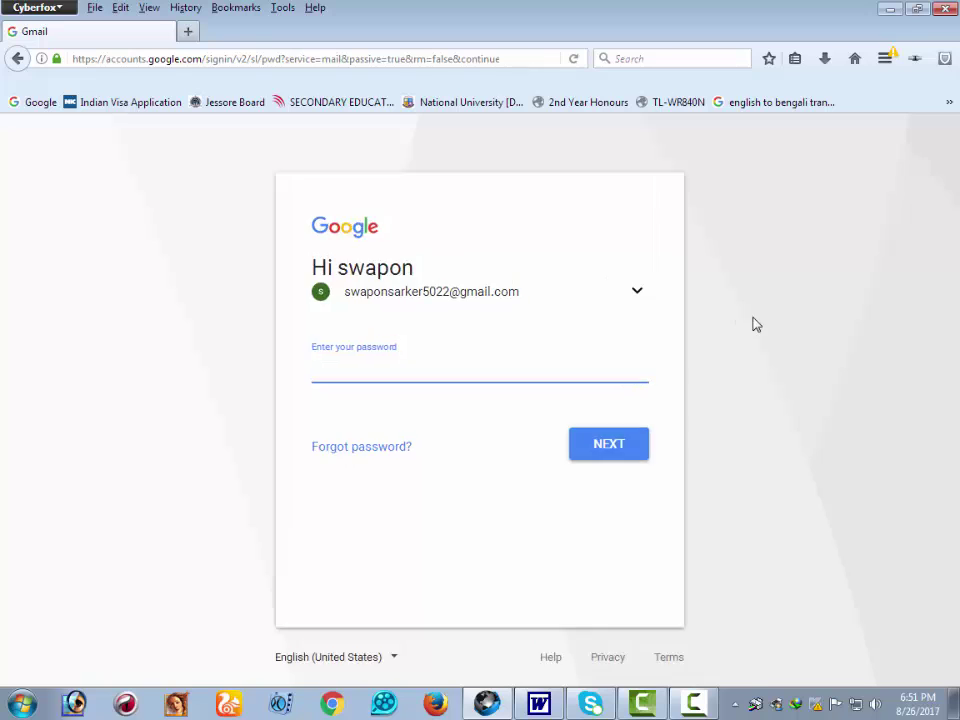
key(ctrl+plus)
scroll(752, 335, down, 3)
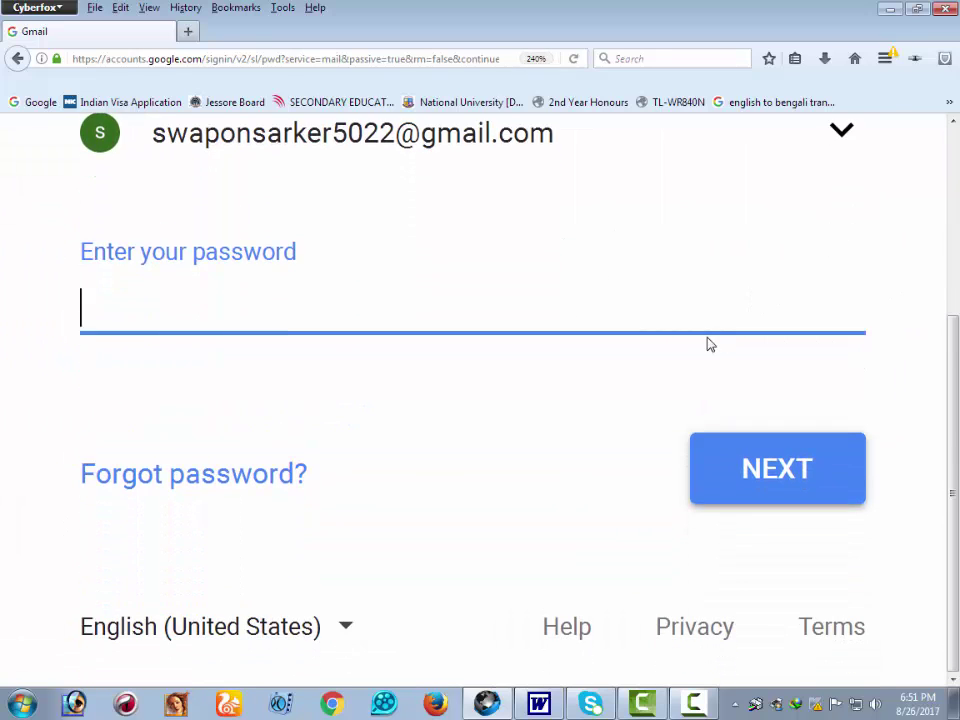
key(ctrl+plus)
scroll(628, 414, up, 5)
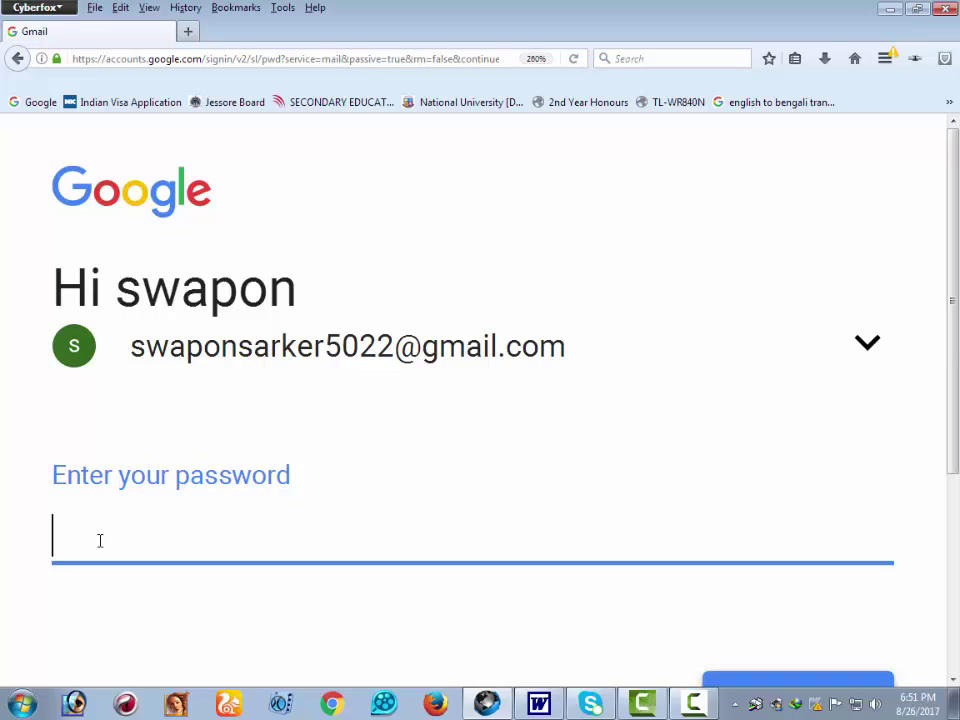
- Enter the account password and submit it to sign in to Gmail
text(******)
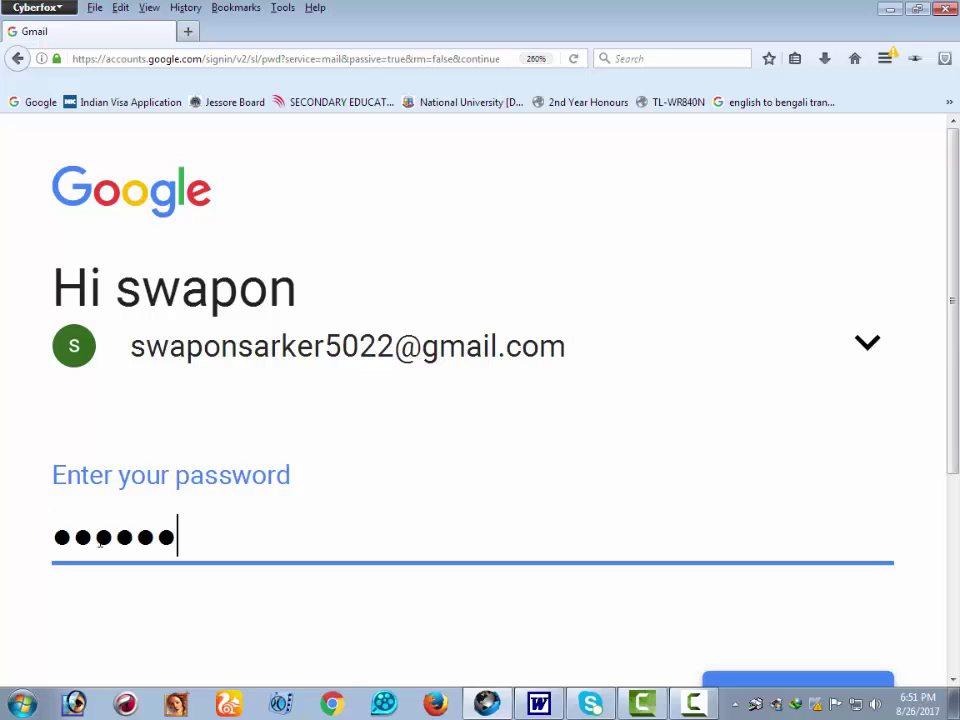
text(**)
key(ctrl+minus)
key(ctrl+minus)
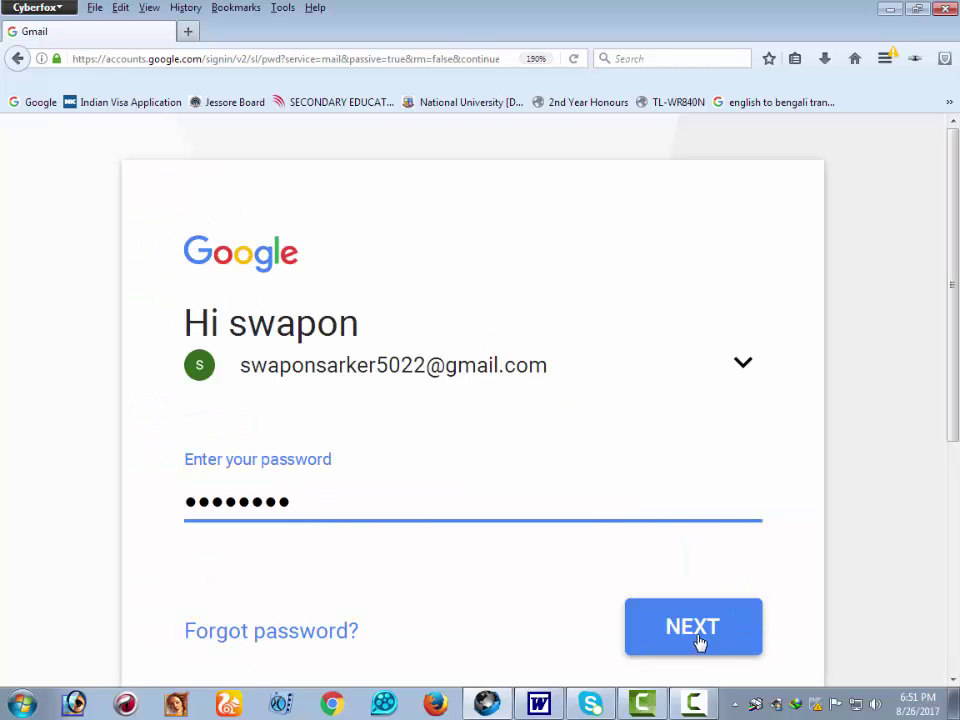
click(701, 634)
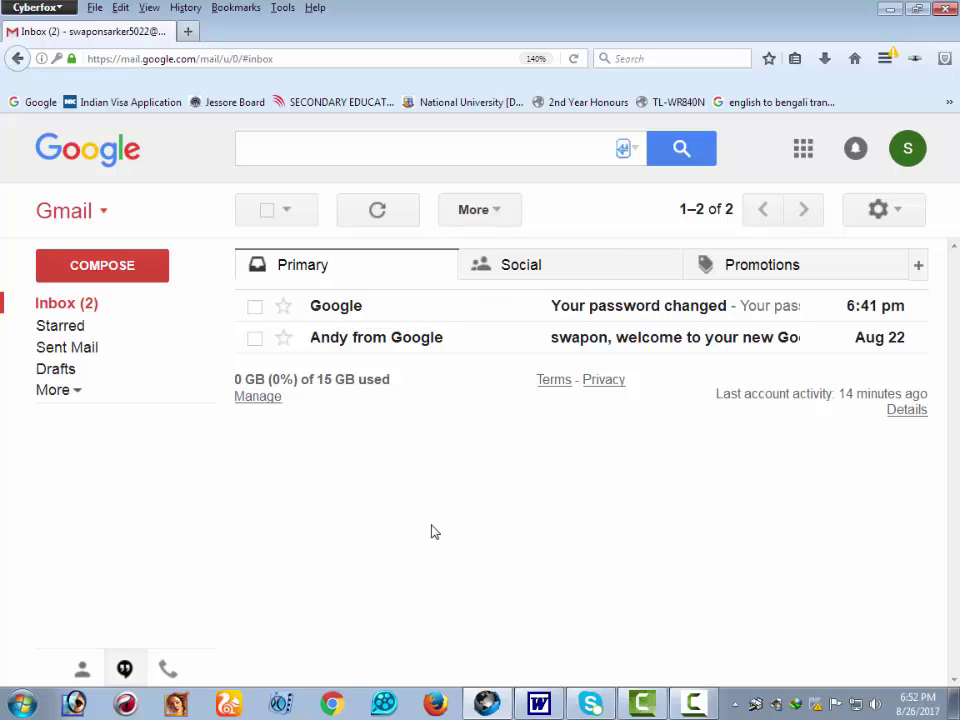
- Shrink the loaded inbox's zoom and set it back to 140%
key(ctrl+minus)
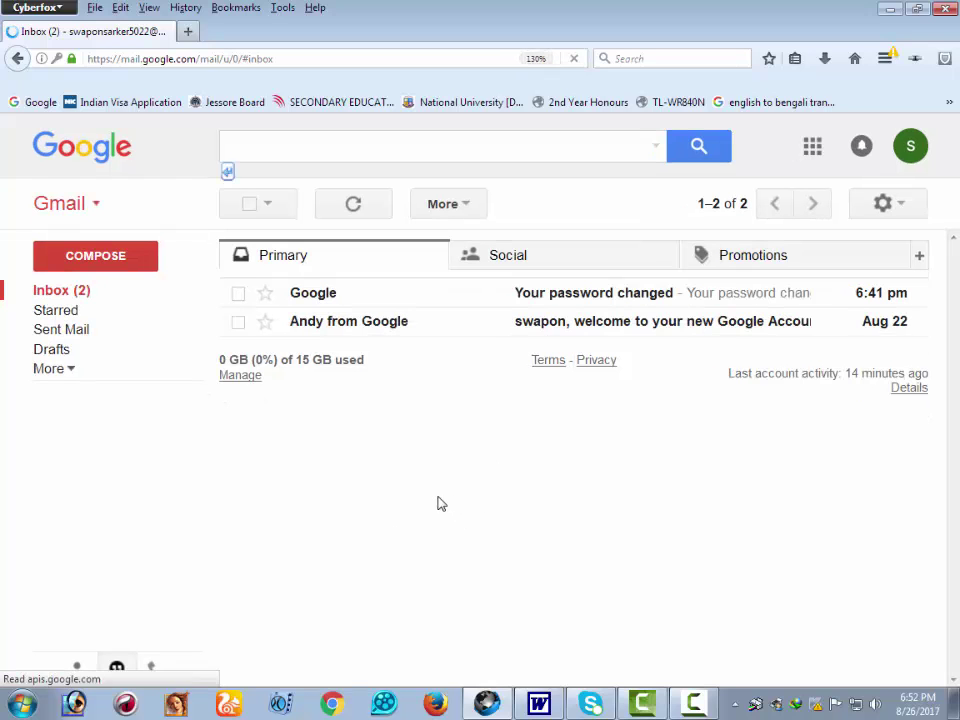
key(ctrl+plus)
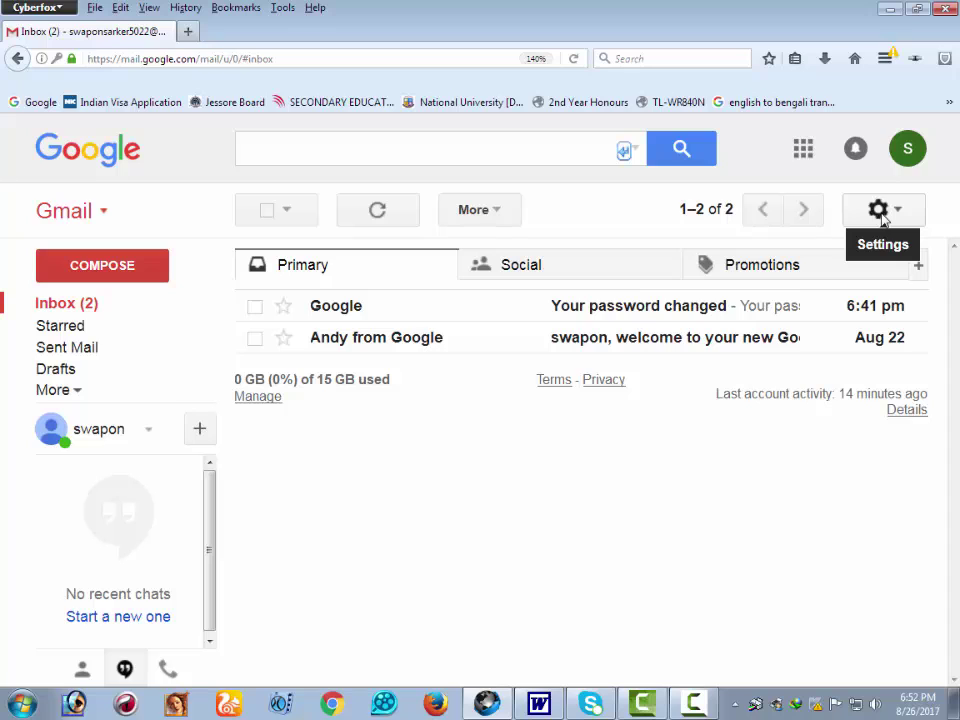
- Open Gmail Settings from the gear menu and show the Accounts and Import tab
click(879, 212)
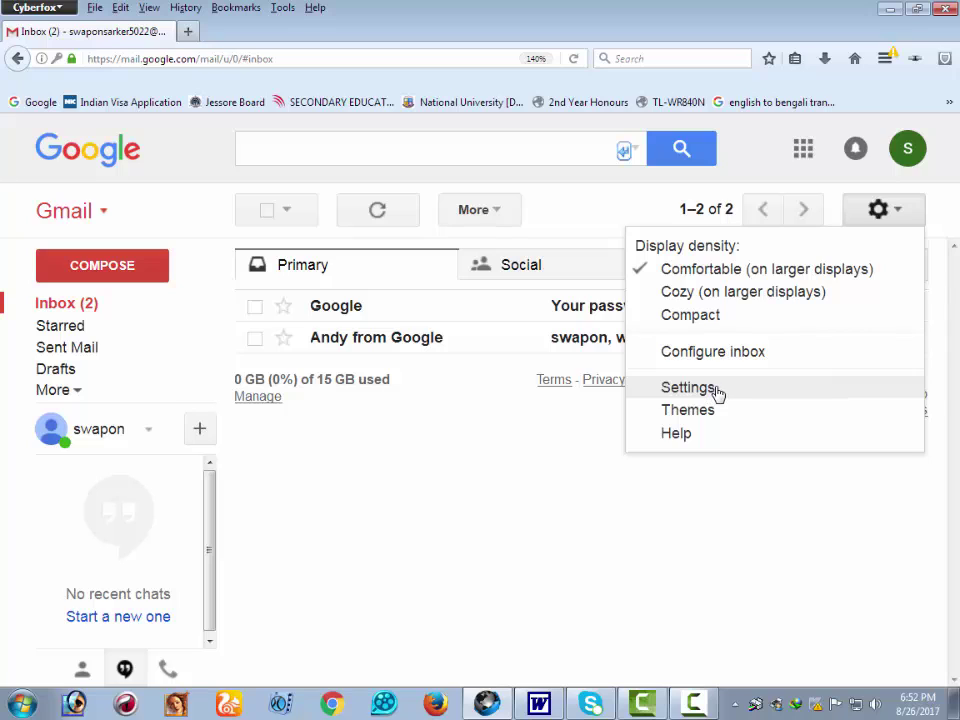
click(716, 393)
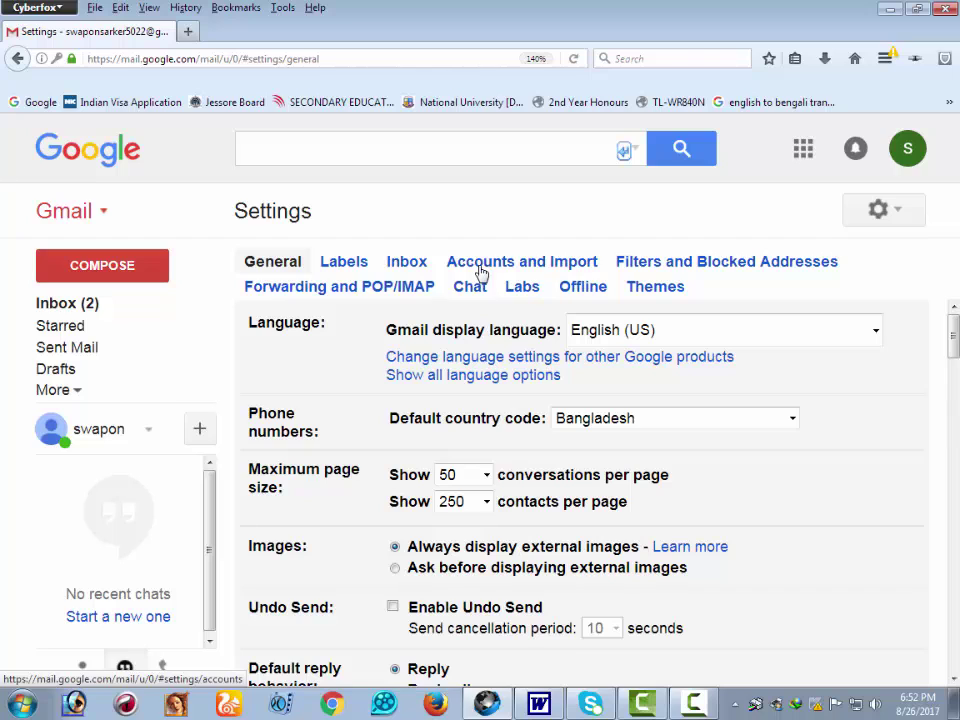
click(548, 271)
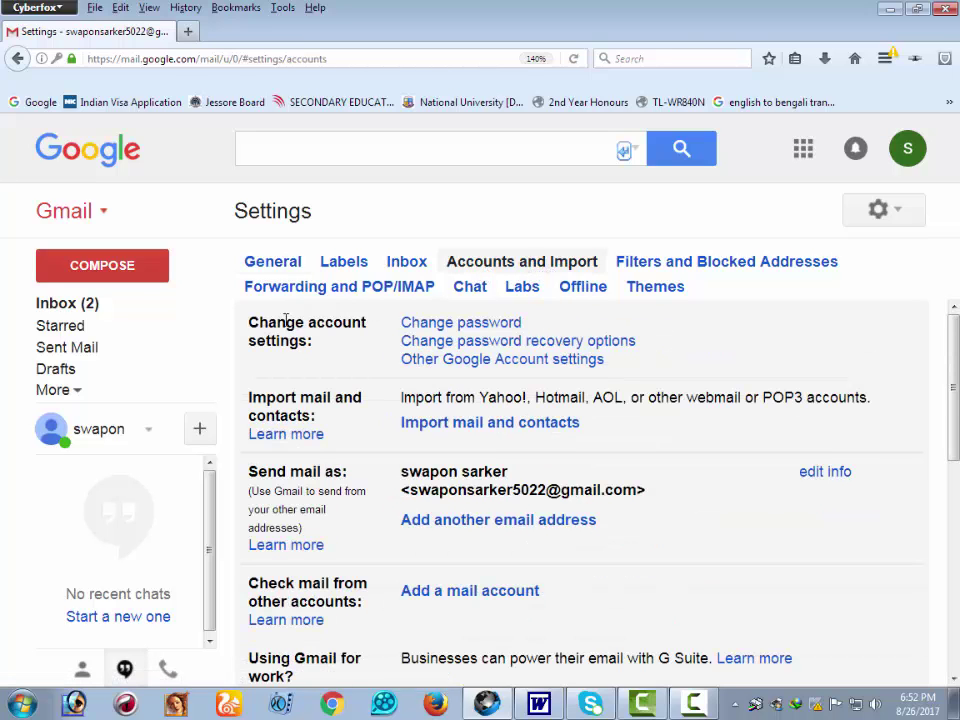
- Choose Change password and re-enter the current account password to verify identity
click(463, 324)
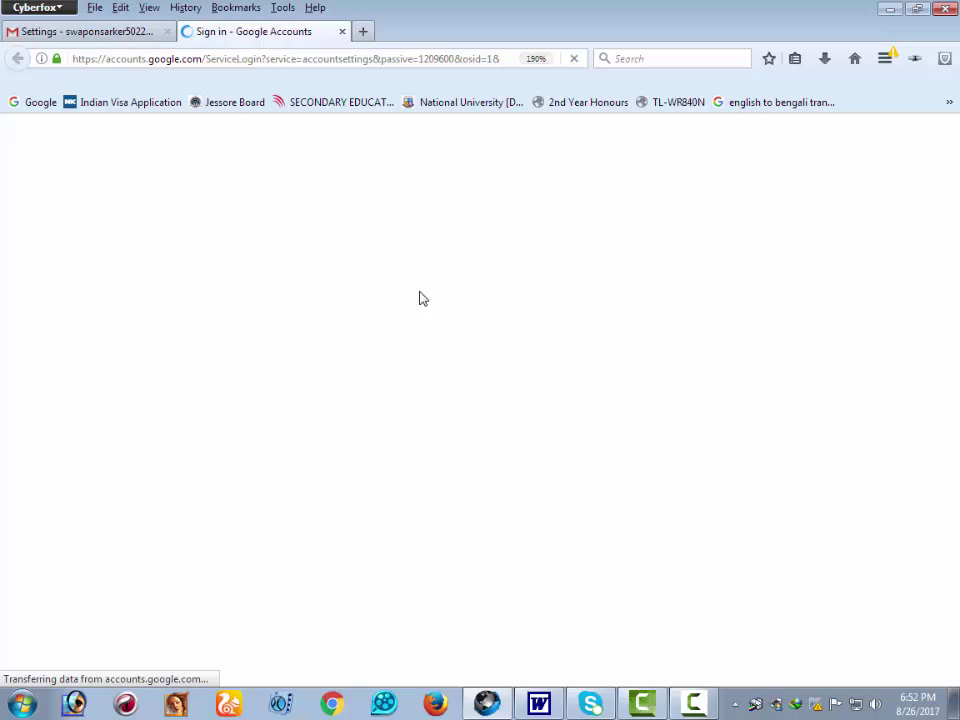
scroll(338, 350, down, 3)
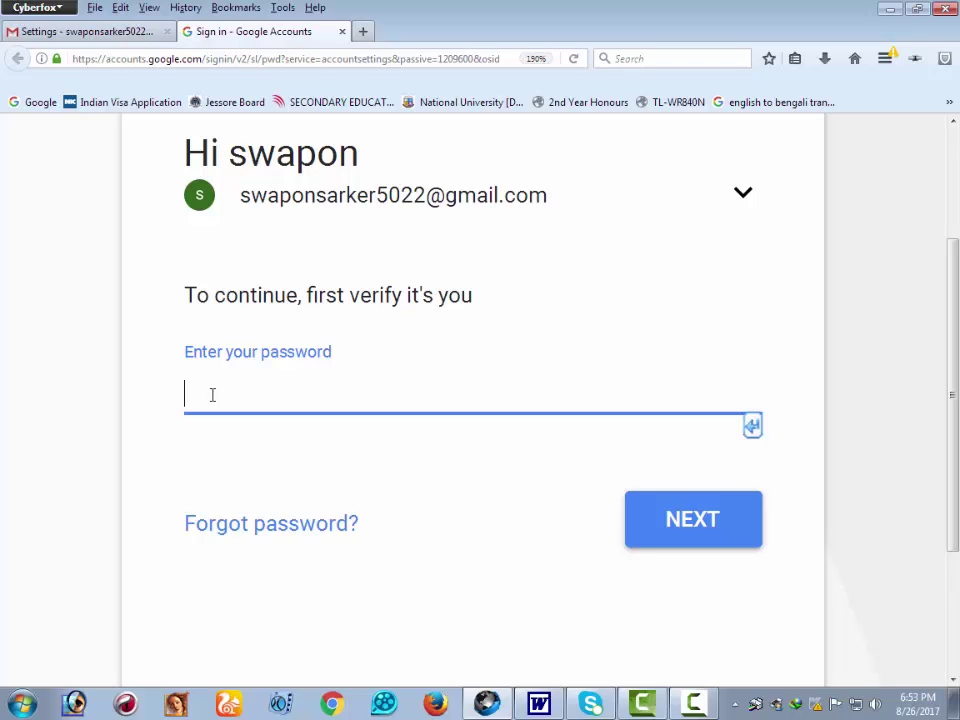
text(*****)
text(••)
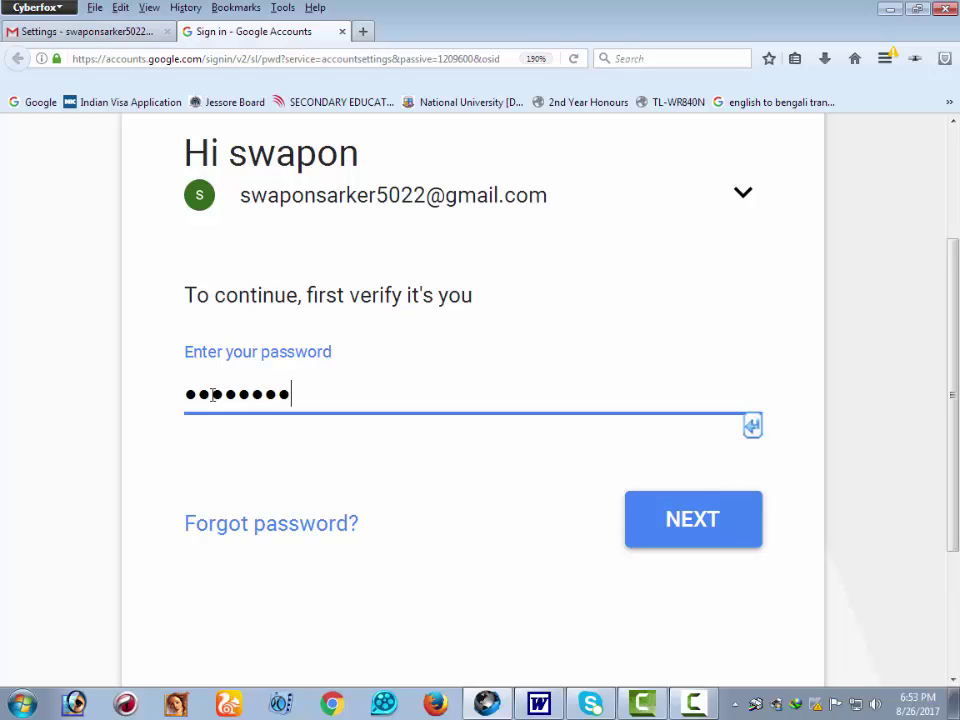
key(Return)
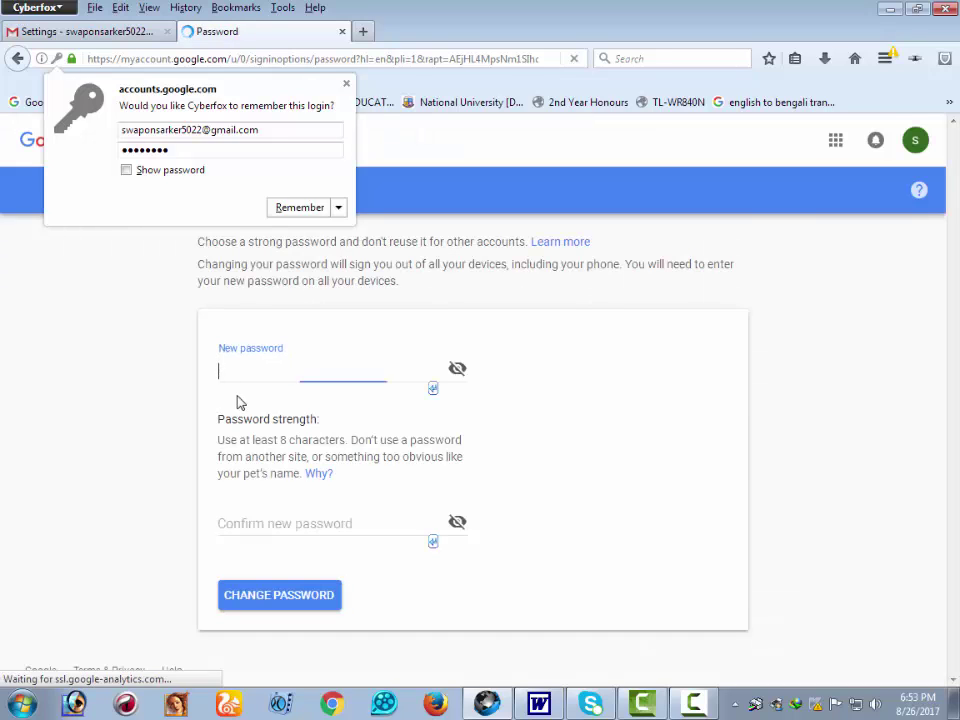
- Dismiss Cyberfox's remember-login prompt and put the cursor in the New password field
click(632, 361)
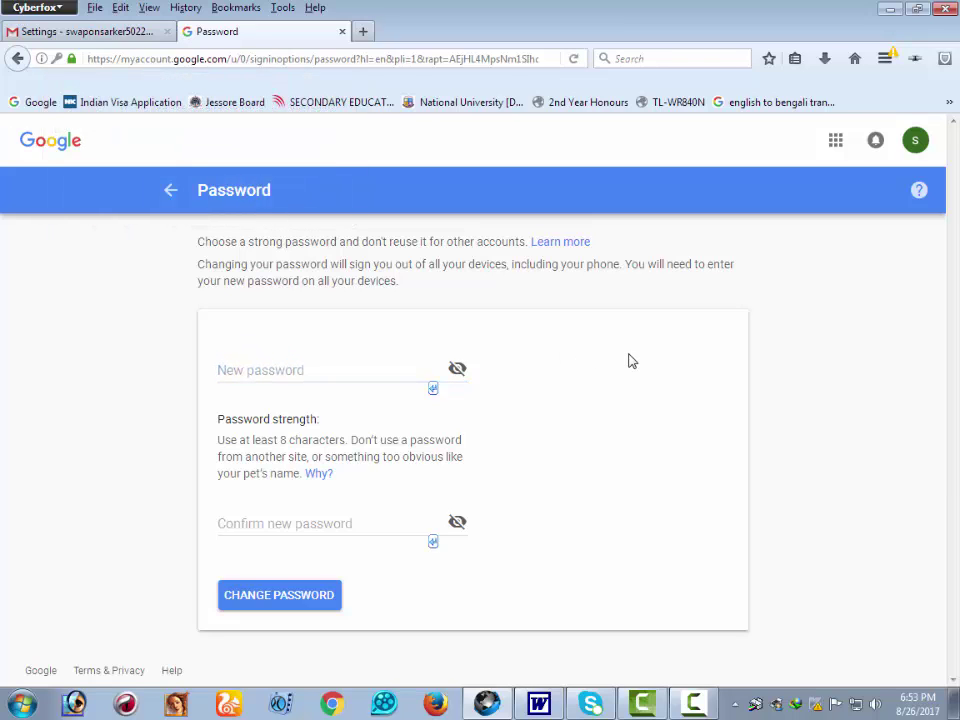
click(268, 370)
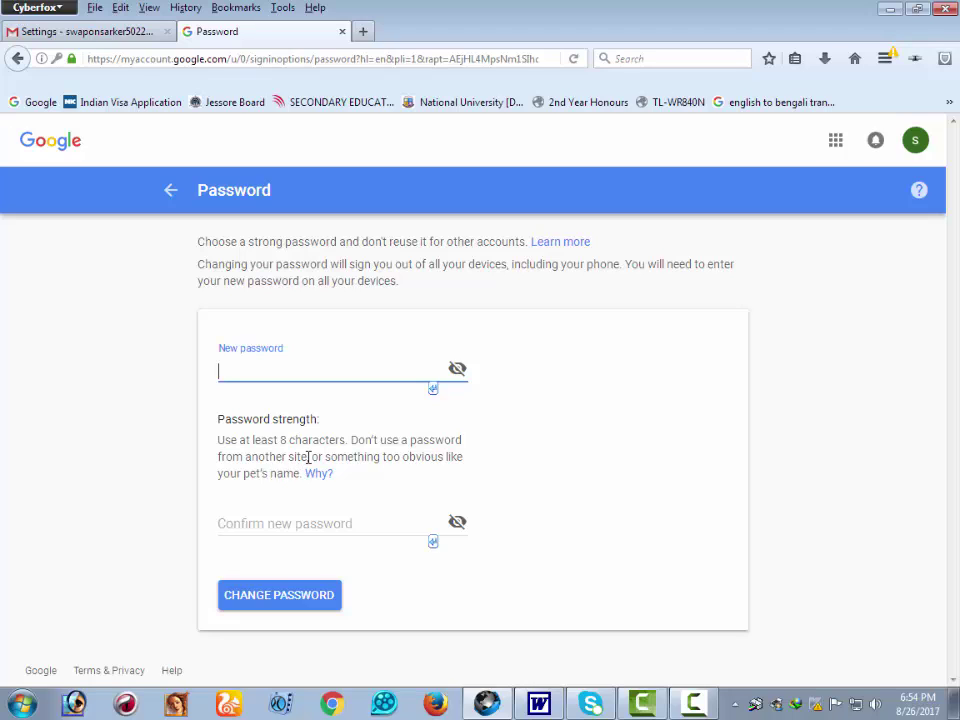
drag(308, 456, 381, 436)
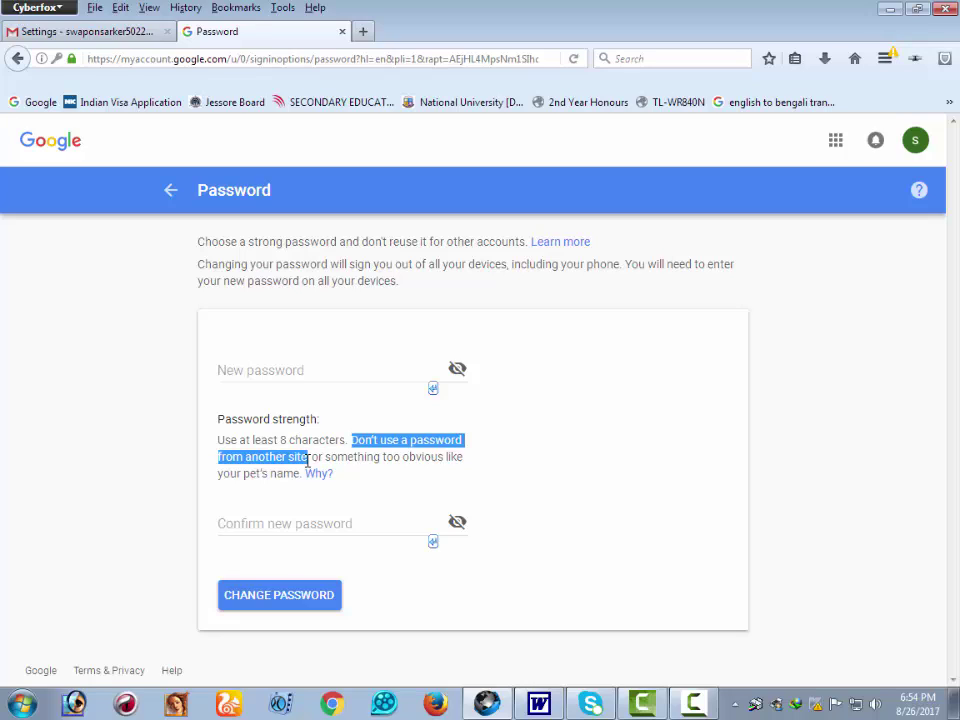
click(318, 473)
click(516, 31)
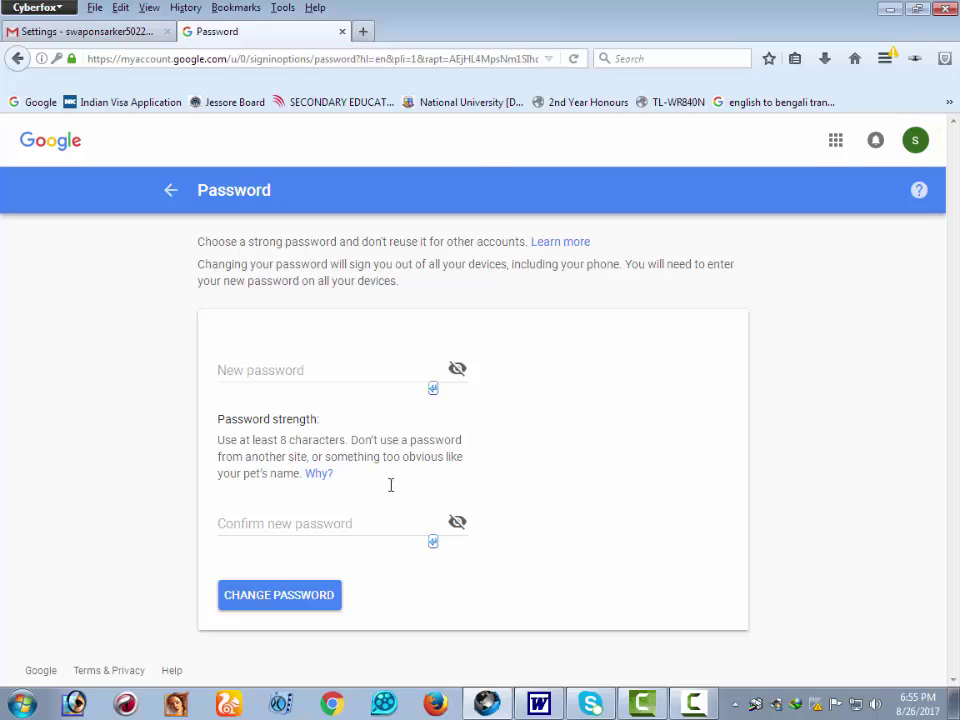
click(269, 374)
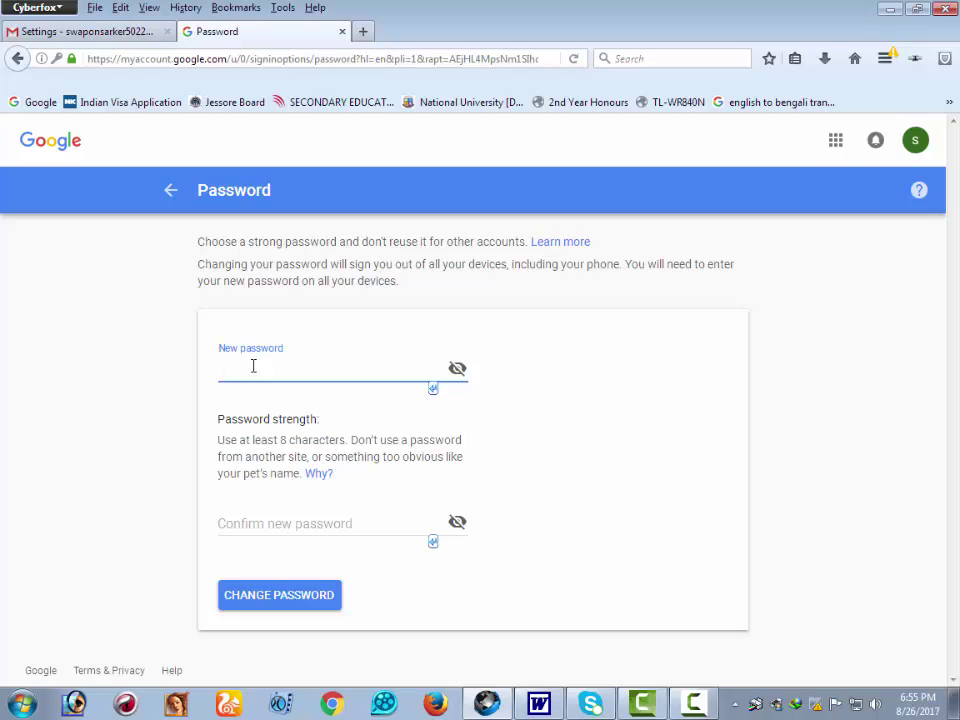
- Enter a new password, check it with the eye icon, confirm it, and submit the change
text(••••••••)
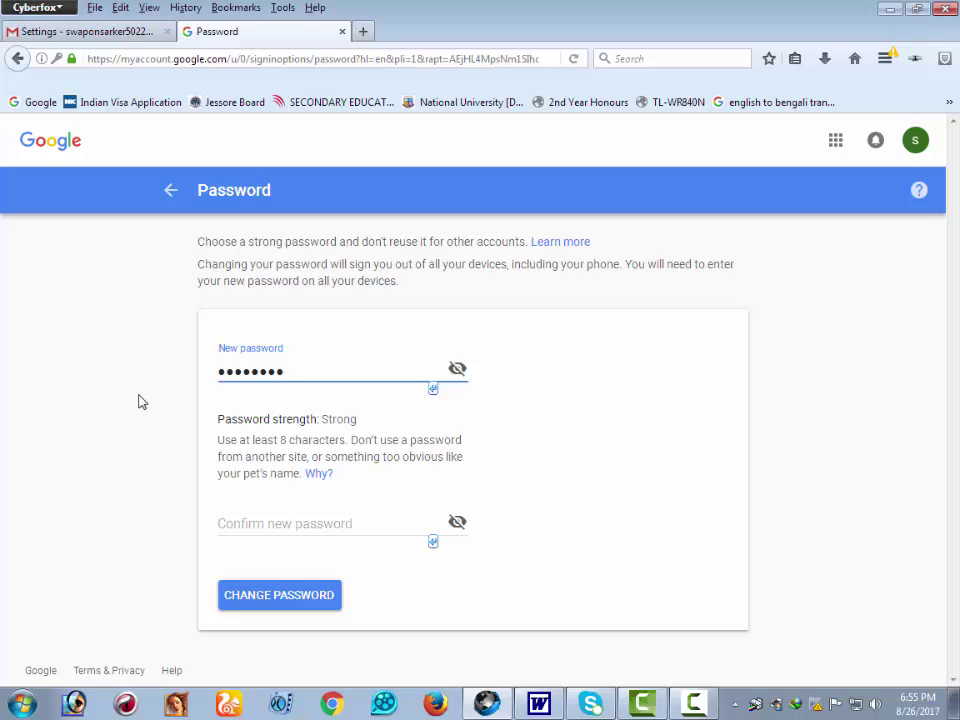
click(458, 370)
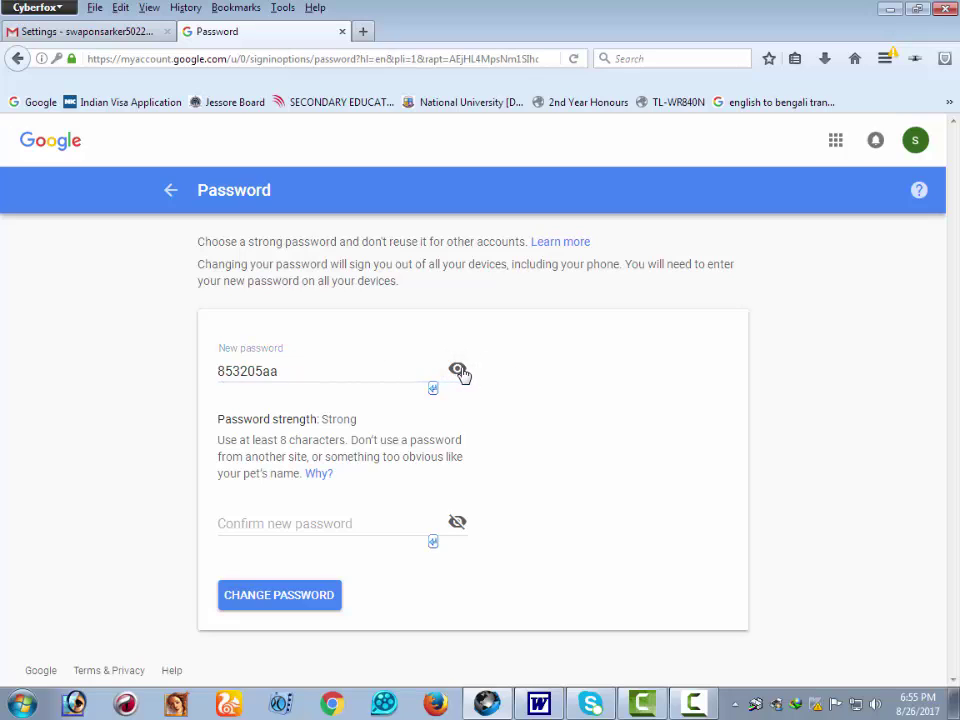
click(458, 370)
click(309, 520)
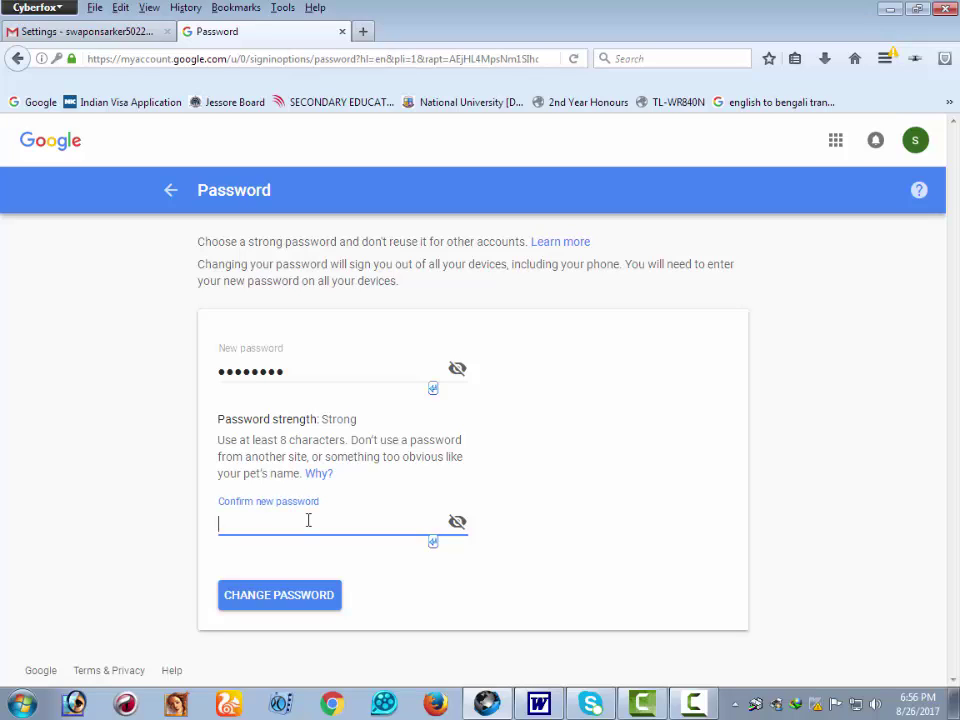
text(••••••••)
click(295, 603)
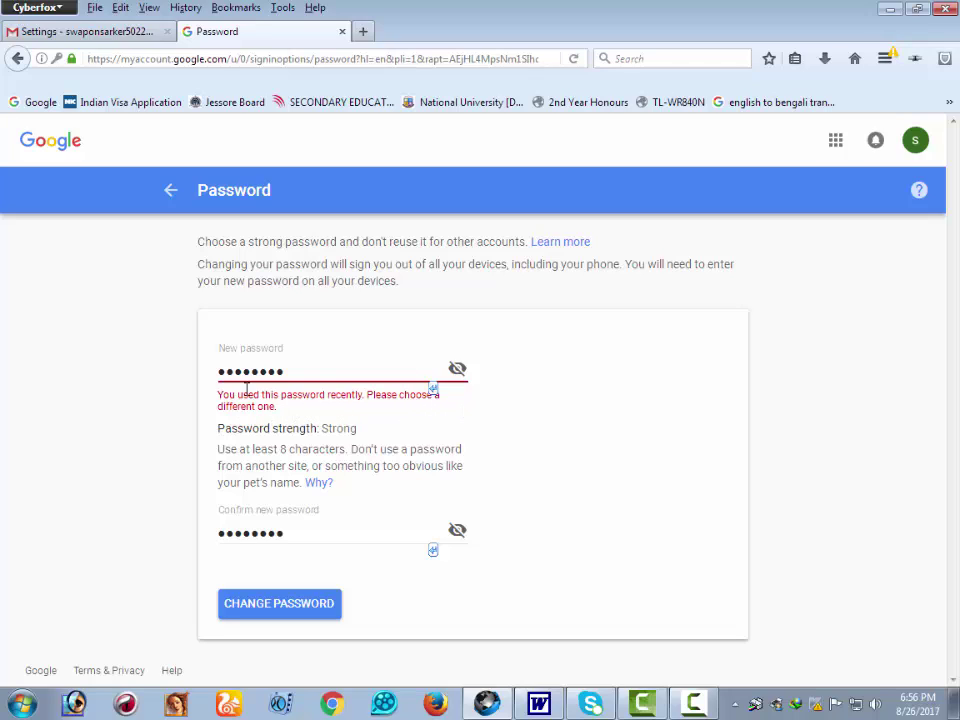
- Delete the rejected password from both New password and Confirm new password fields
drag(307, 377, 203, 382)
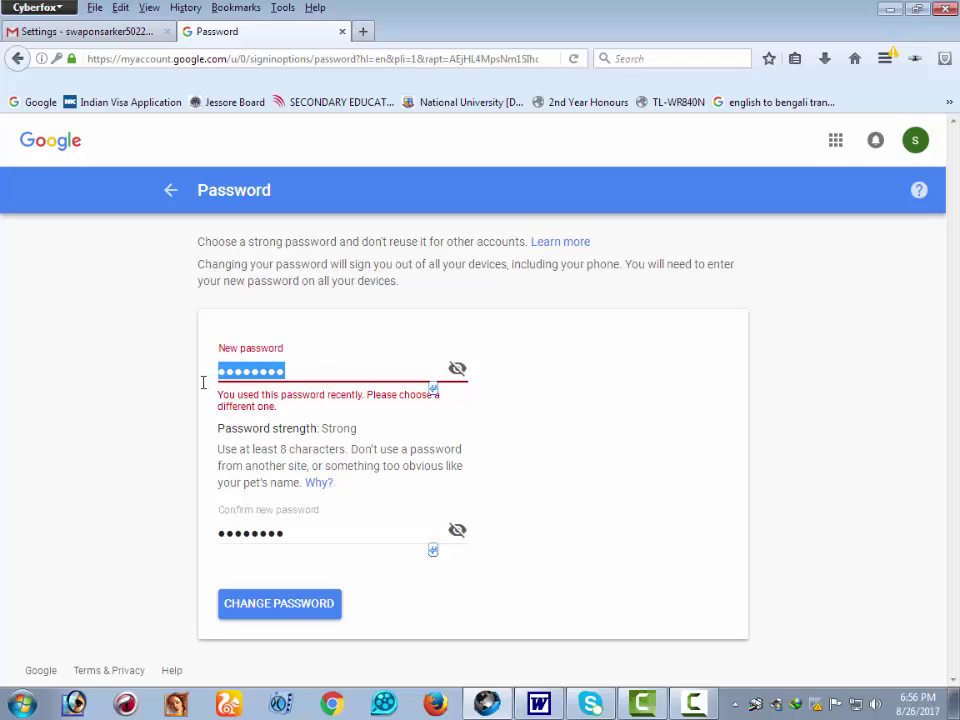
key(BackSpace)
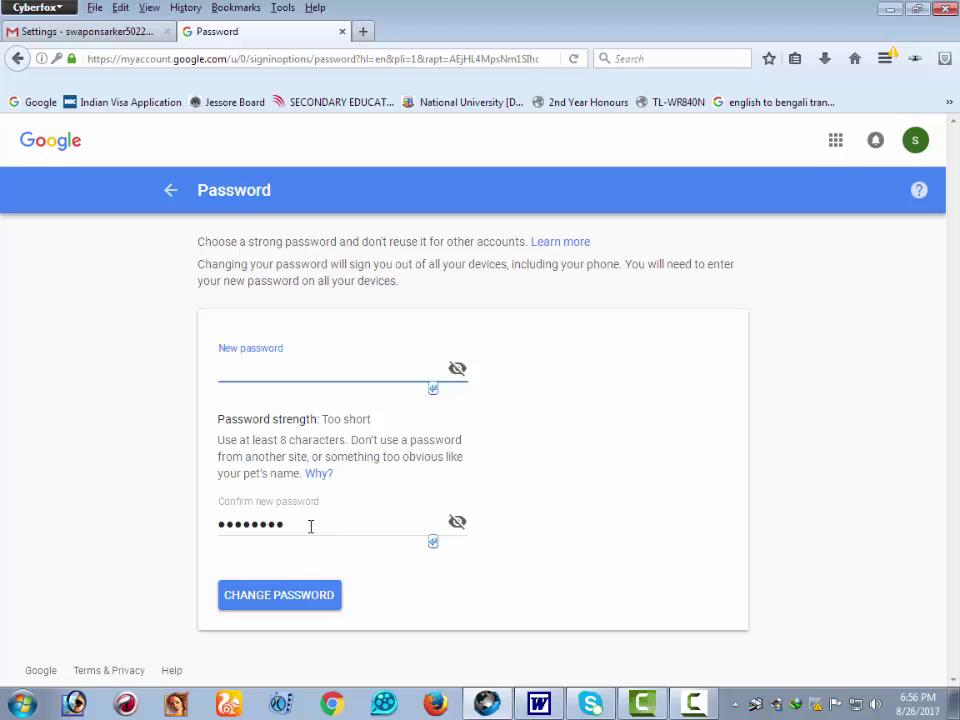
drag(310, 526, 173, 534)
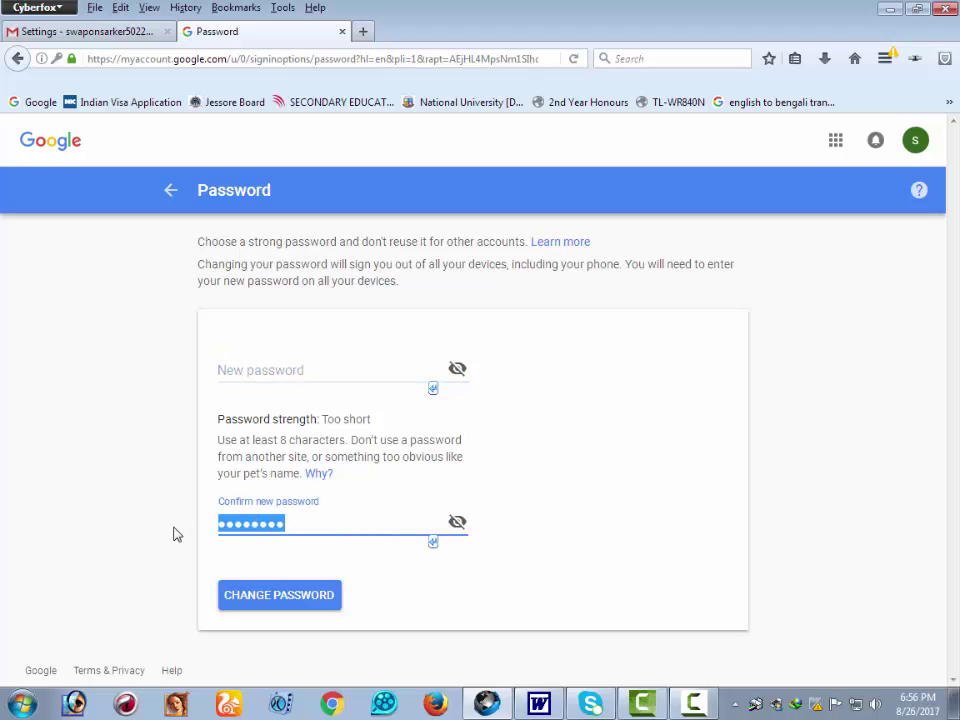
key(BackSpace)
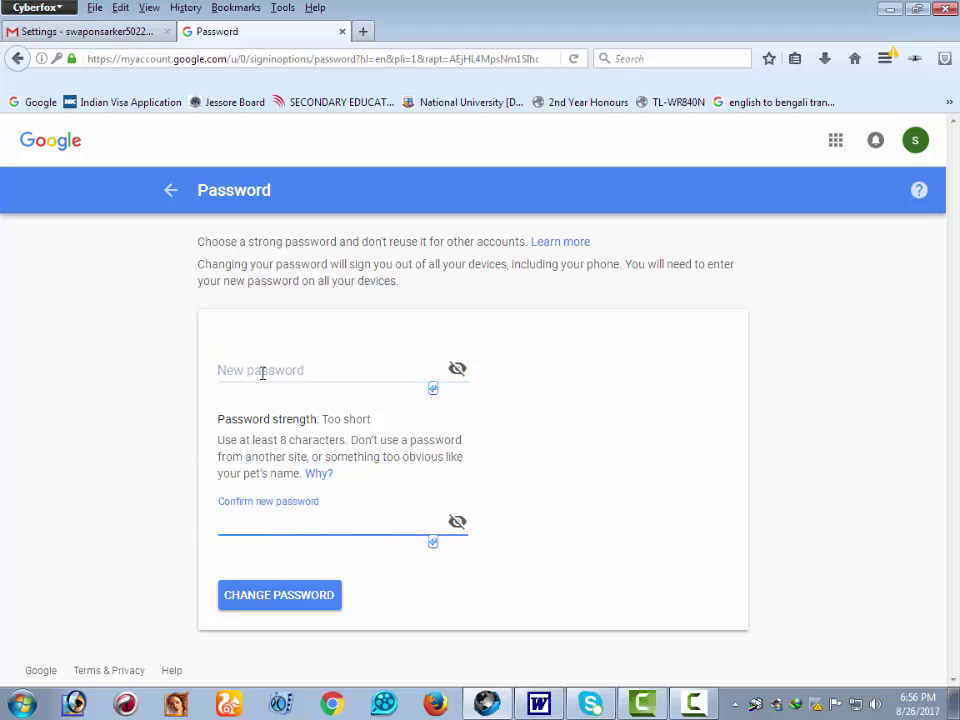
click(263, 372)
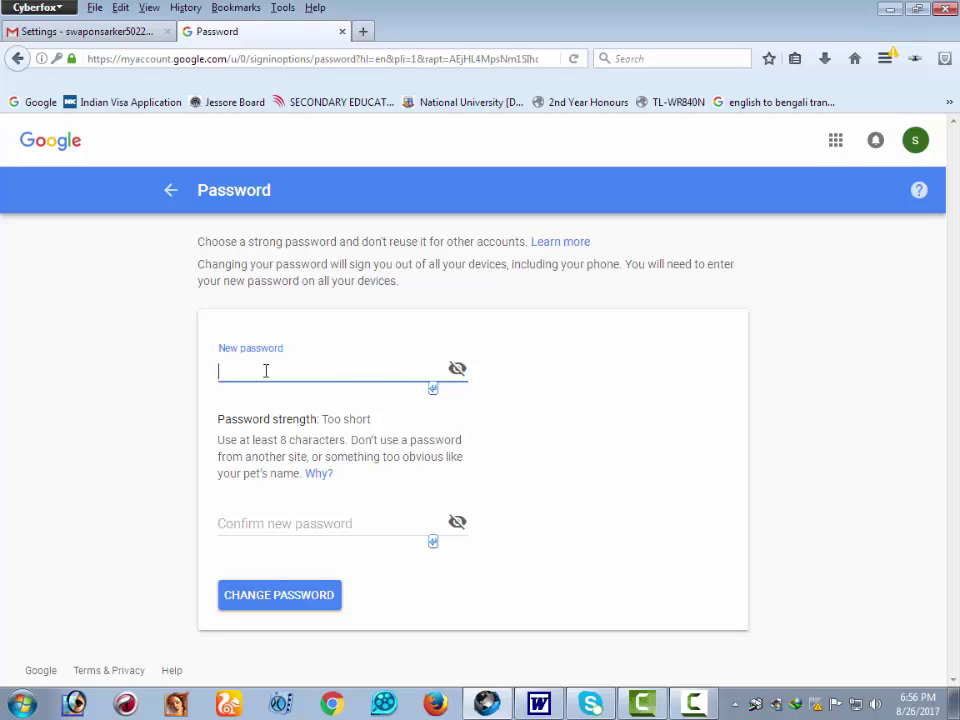
- Enter a different new password in both password fields and submit the password change
text(••••••)
text(••)
click(328, 525)
text(••••••)
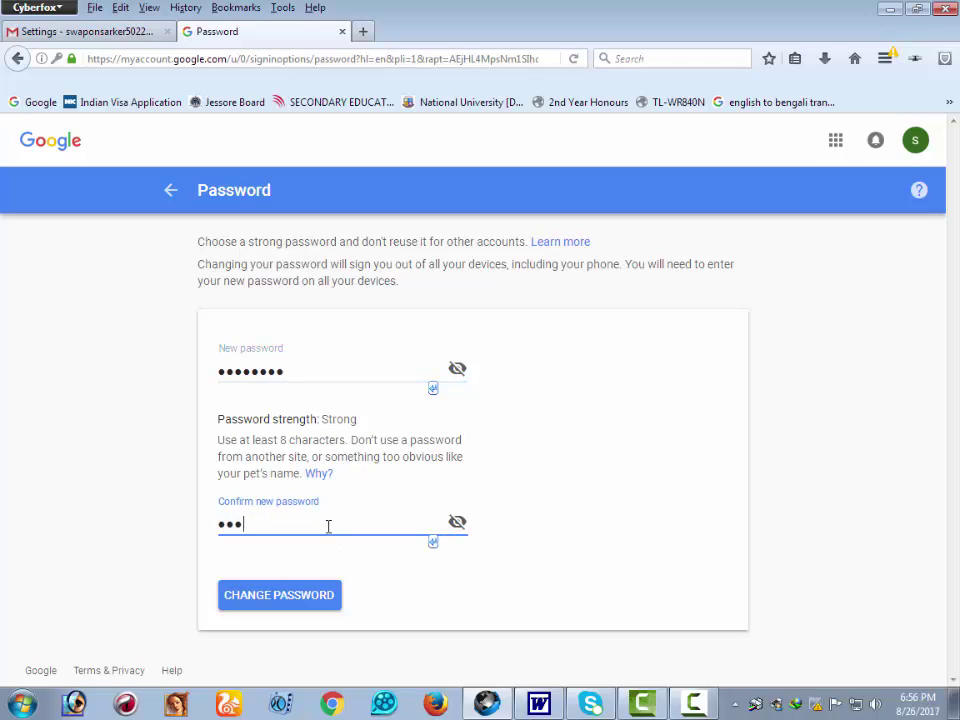
text(••)
click(316, 597)
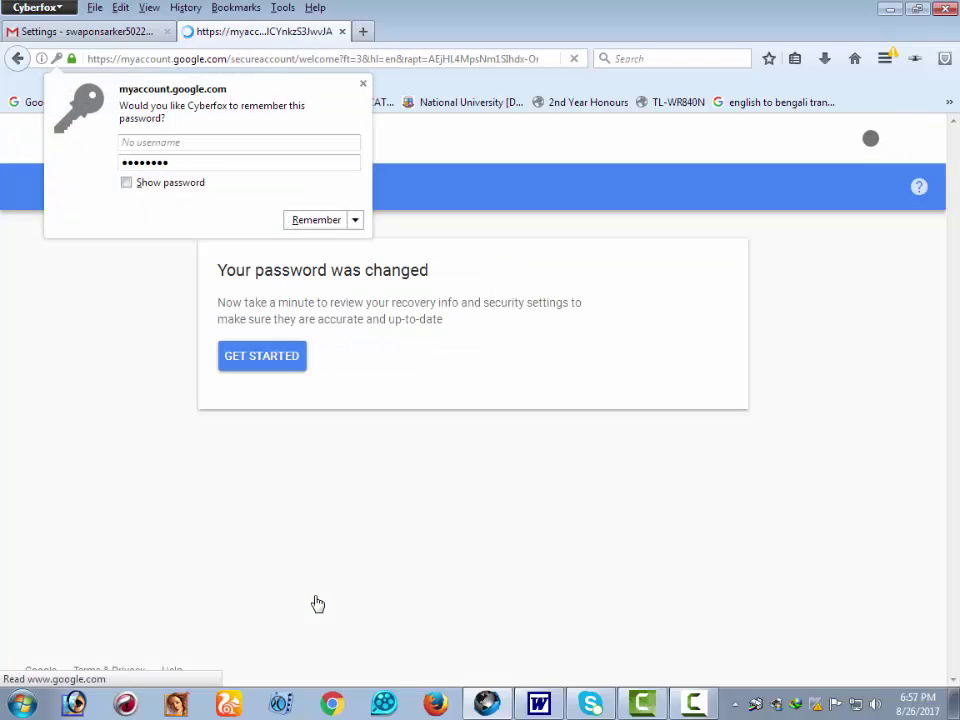
- Dismiss the save-password offer, sign out from the account menu, and sign back in with the new password
click(346, 502)
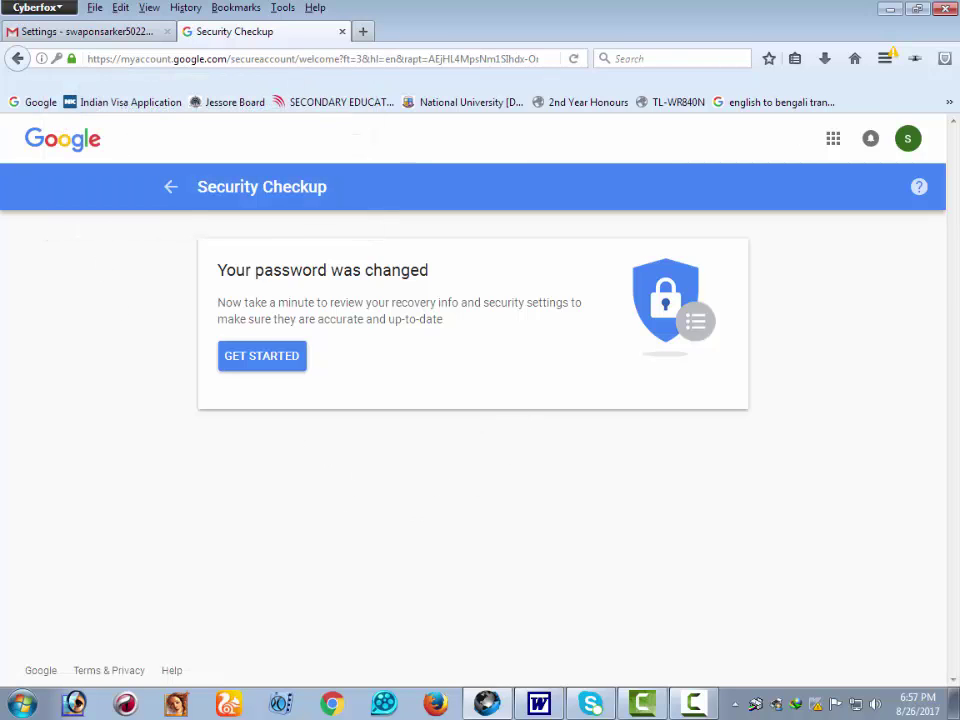
click(908, 140)
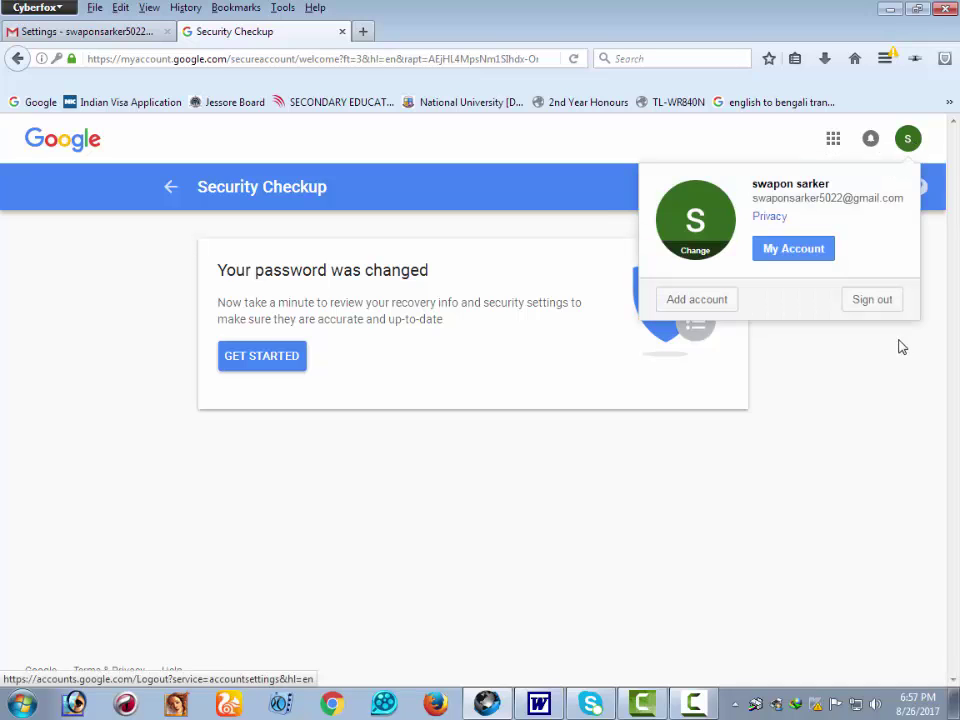
click(884, 304)
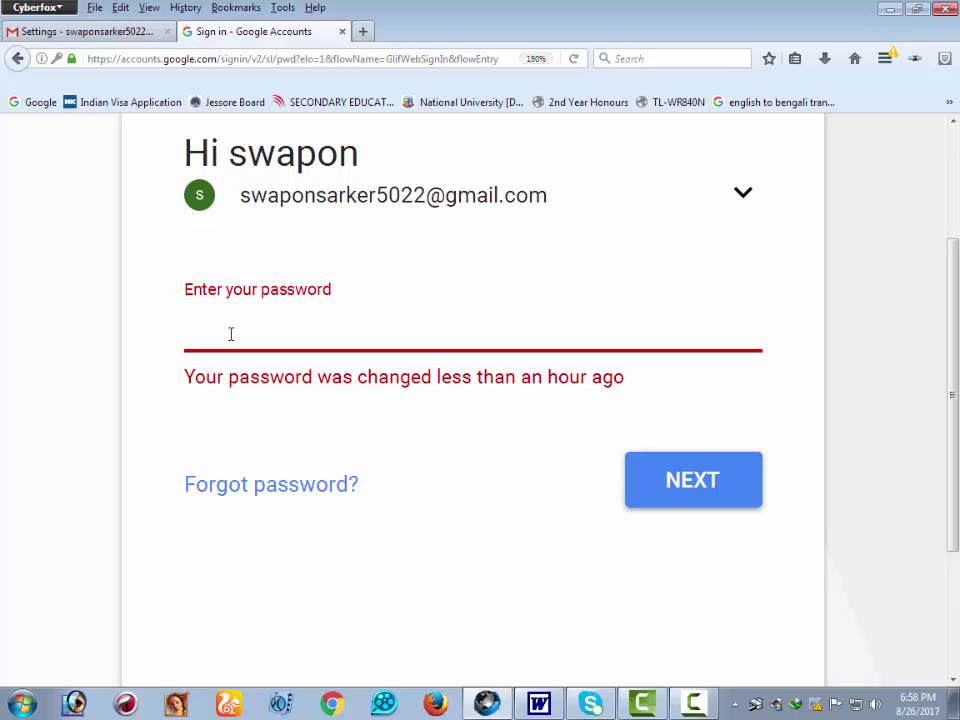
text(••••••••)
click(716, 492)
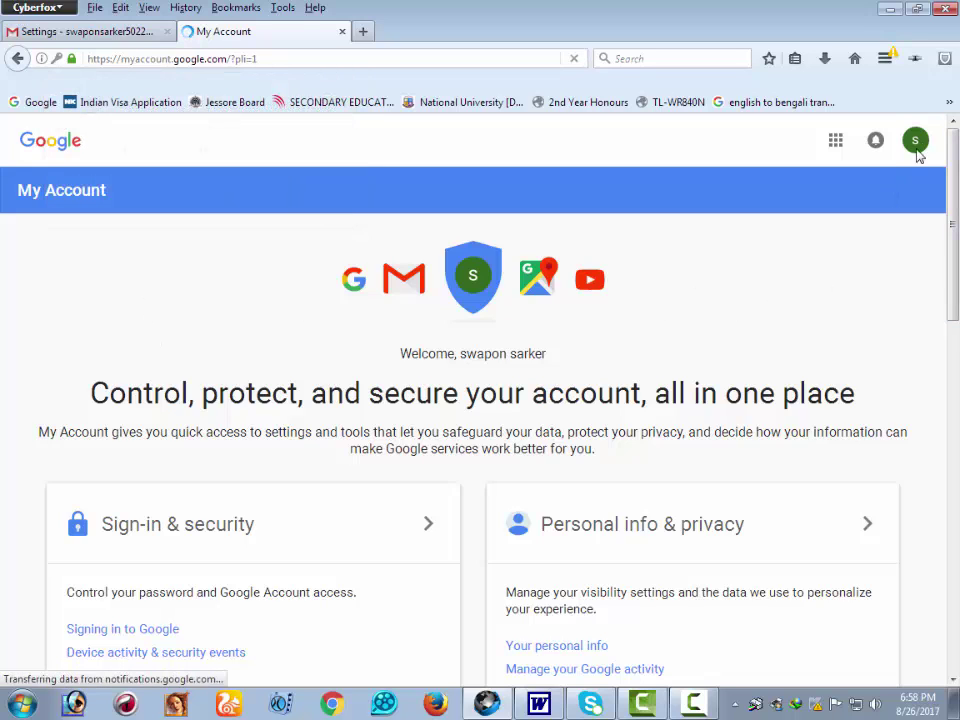
- Open Gmail from the My Account page
click(406, 281)
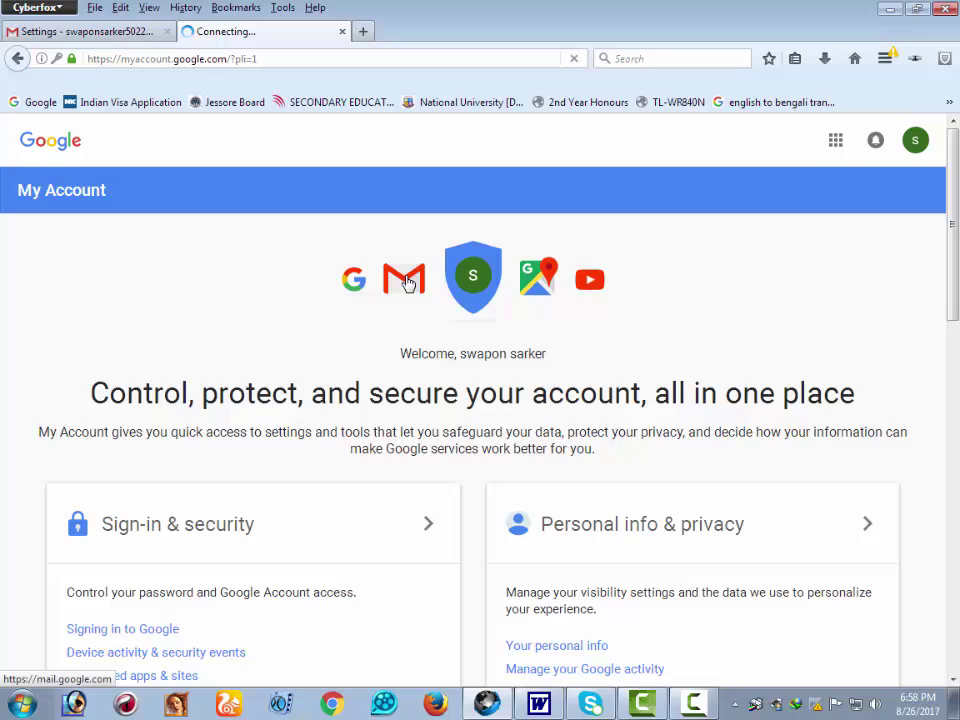